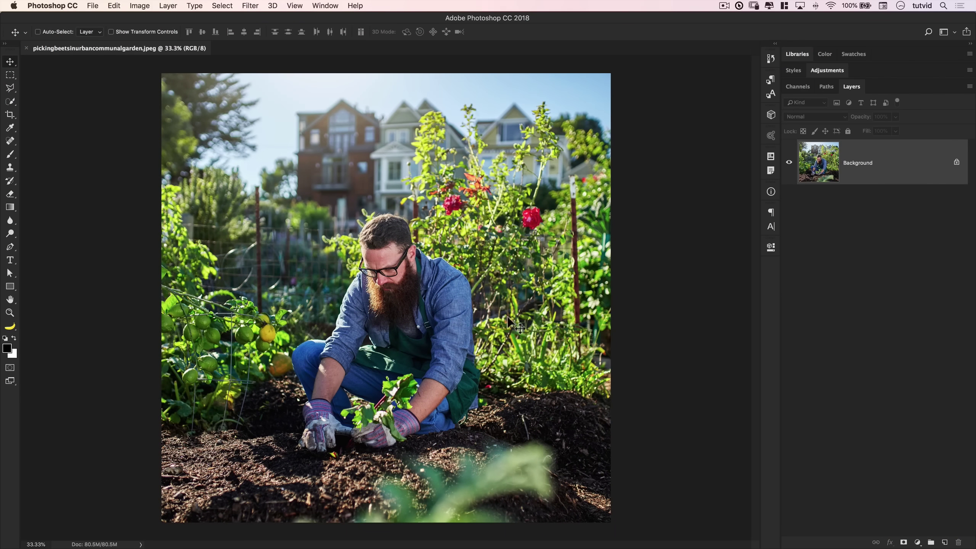
Select the Patch Tool, keep it on Content-Aware, and set Structure to 7
mouse_move(12, 142)
left_mouse_down()
mouse_move(39, 141)
mouse_move(50, 161)
left_mouse_up()
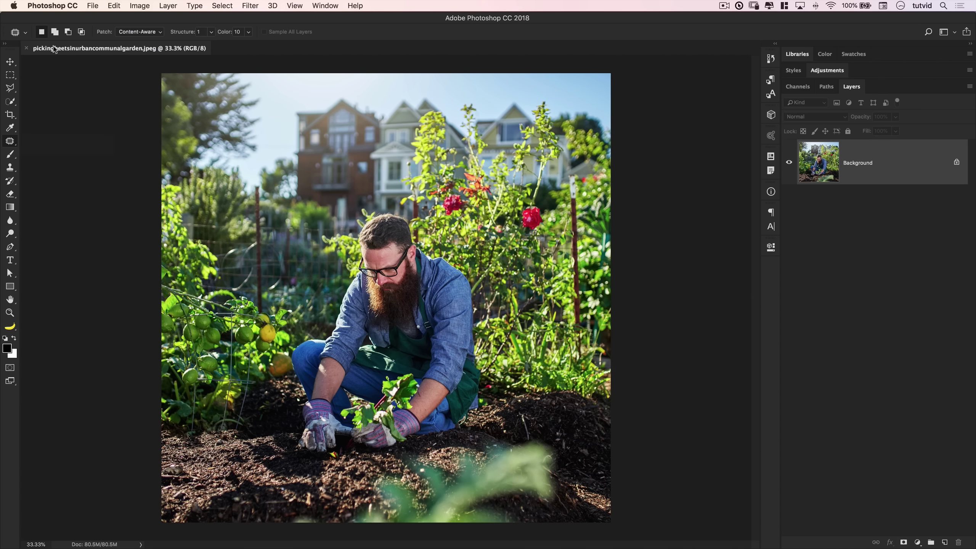
left_click(10, 142)
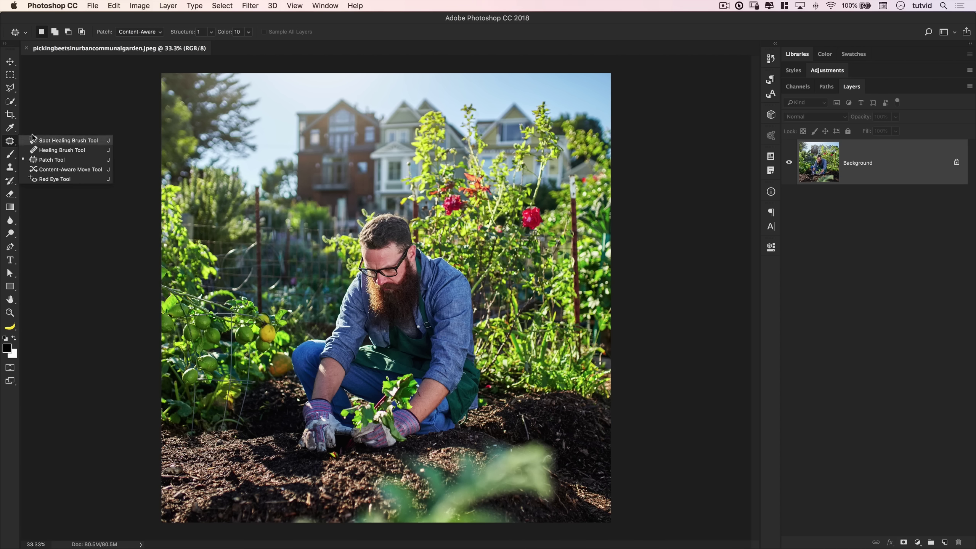
left_click(63, 161)
left_click(131, 33)
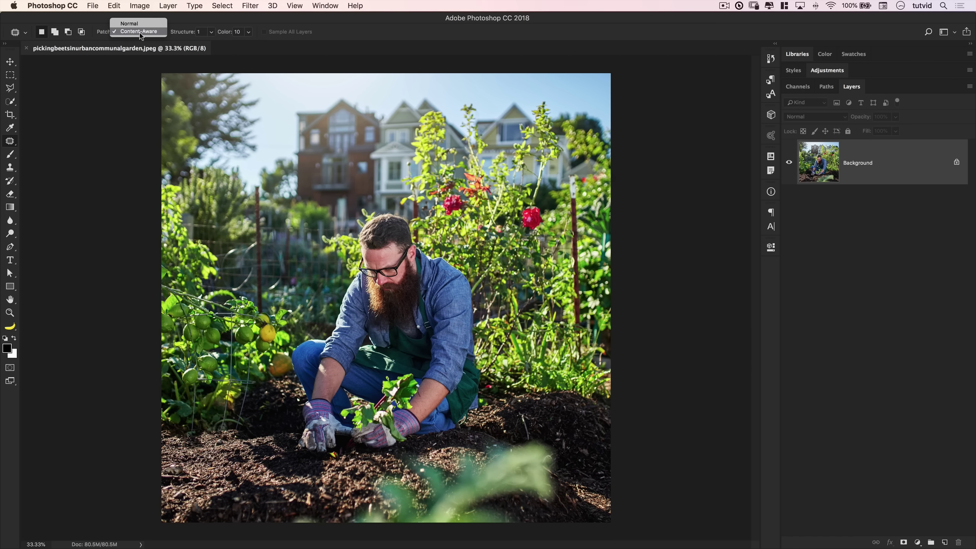
left_click(141, 33)
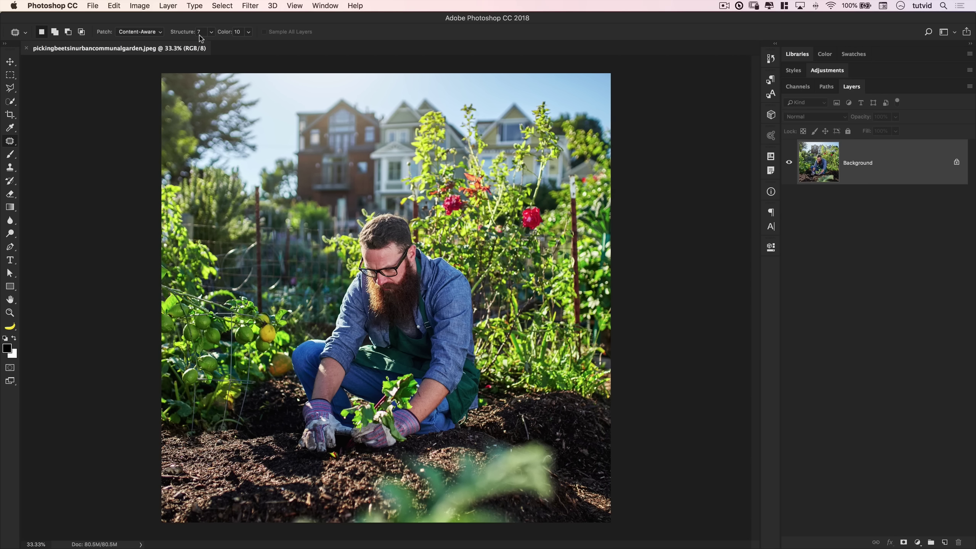
left_click(210, 32)
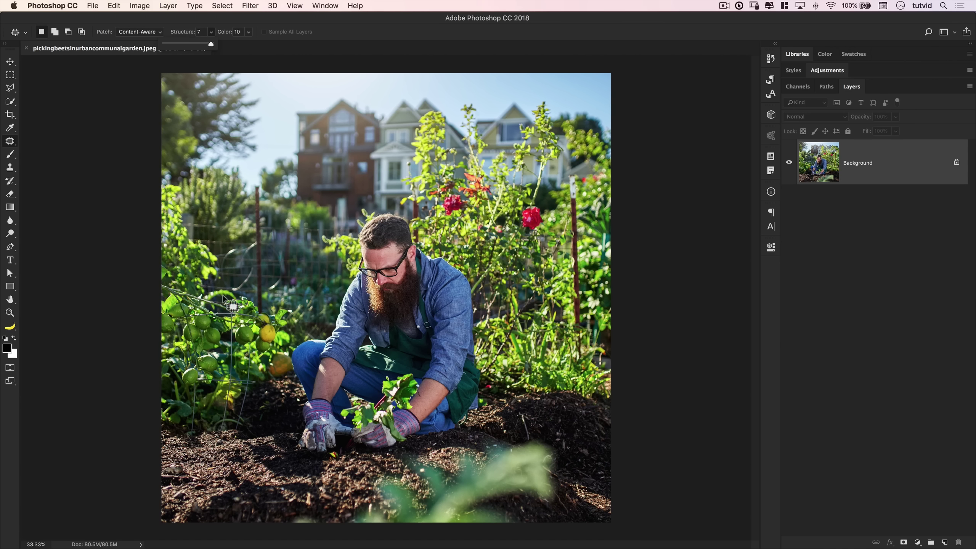
mouse_move(346, 452)
left_mouse_down()
mouse_move(330, 454)
mouse_move(334, 473)
mouse_move(363, 459)
left_mouse_up()
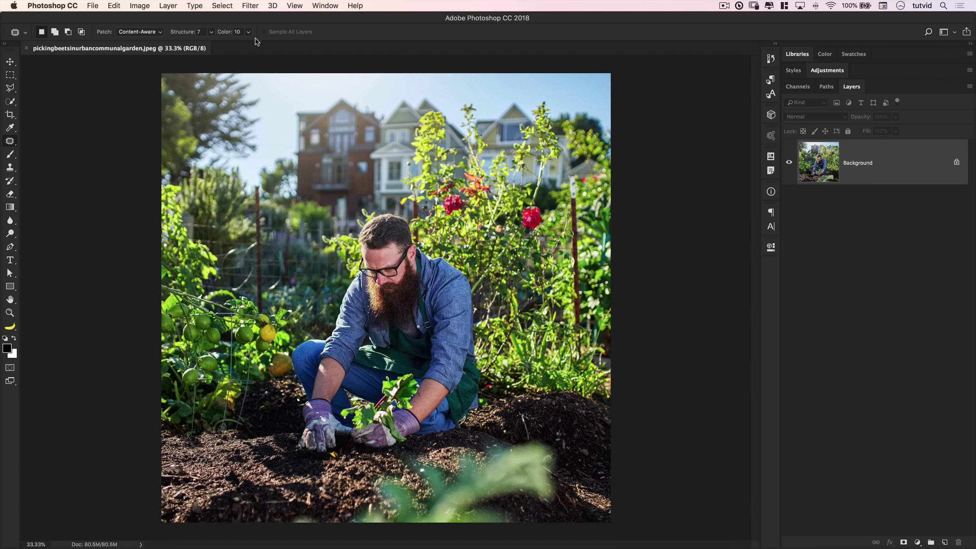
Patch the kneeling gardener out with nearby plants and soil, then deselect
mouse_move(417, 245)
left_mouse_down()
mouse_move(340, 289)
mouse_move(297, 342)
mouse_move(297, 408)
mouse_move(343, 461)
mouse_move(440, 438)
mouse_move(480, 417)
mouse_move(475, 297)
mouse_move(434, 252)
mouse_move(504, 331)
mouse_move(569, 303)
mouse_move(568, 314)
mouse_move(511, 308)
left_mouse_up()
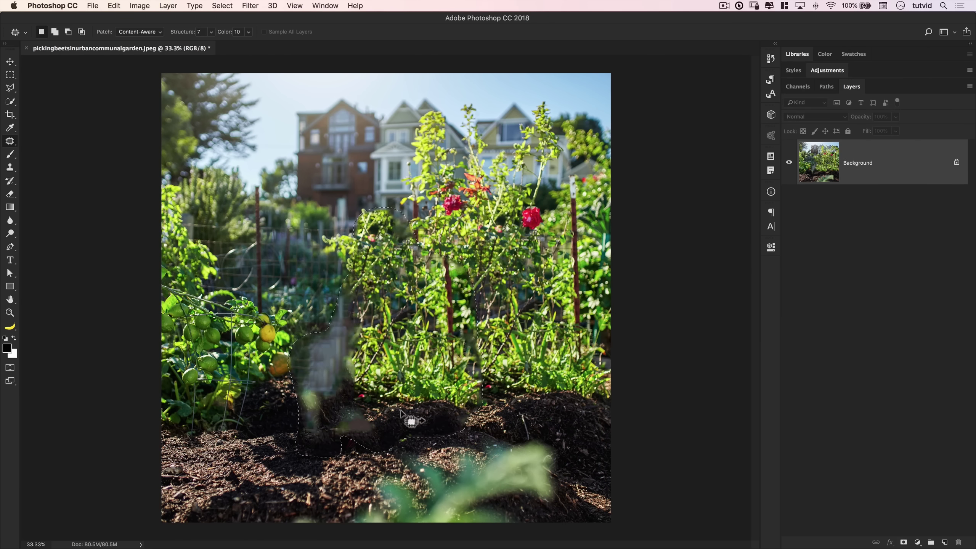
key("super+d")
left_click(209, 33)
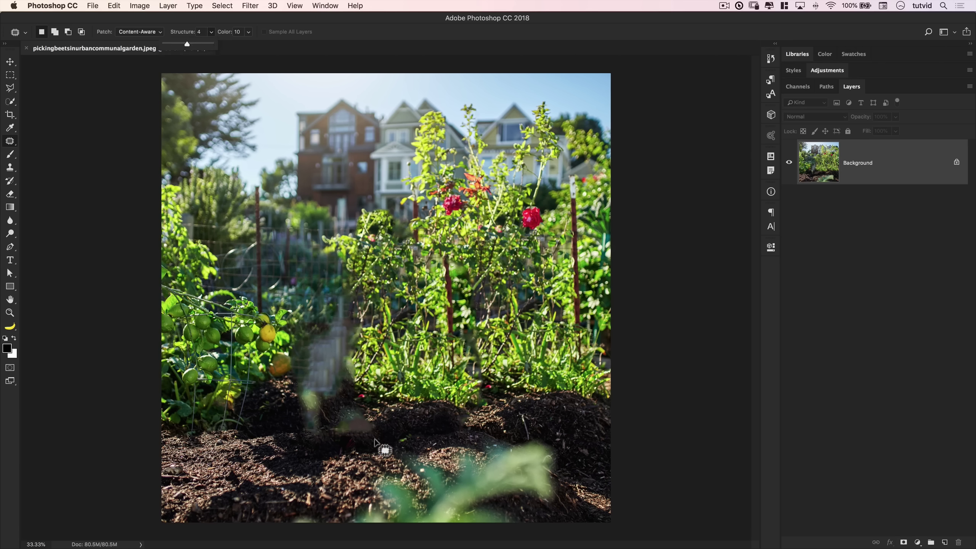
Lower Structure to 4 and patch the smeared post area with nearby plants
mouse_move(378, 424)
left_mouse_down()
mouse_move(345, 396)
mouse_move(356, 314)
mouse_move(347, 286)
mouse_move(292, 344)
mouse_move(292, 406)
mouse_move(310, 443)
mouse_move(348, 442)
left_mouse_up()
mouse_move(331, 374)
left_mouse_down()
mouse_move(474, 348)
mouse_move(556, 400)
mouse_move(509, 348)
mouse_move(500, 356)
mouse_move(517, 354)
left_mouse_up()
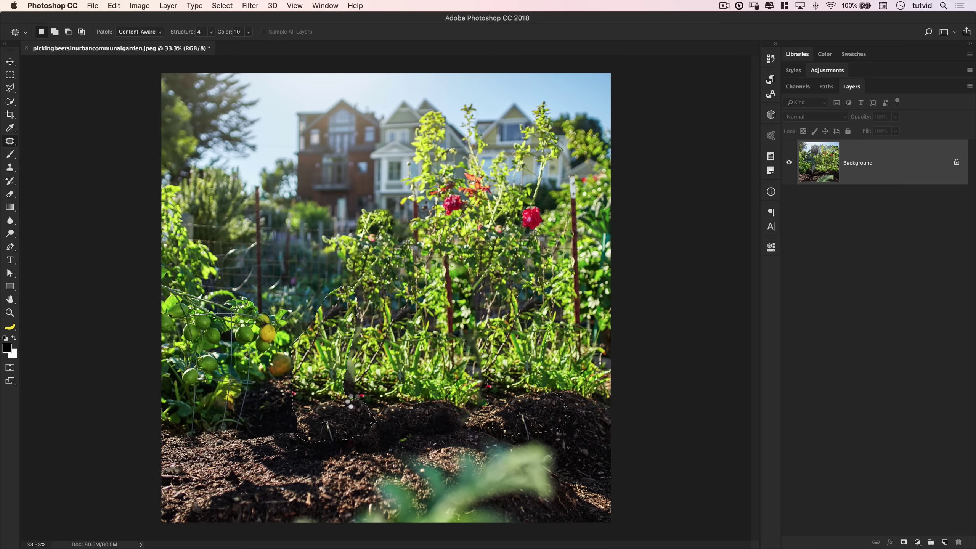
key("super+d")
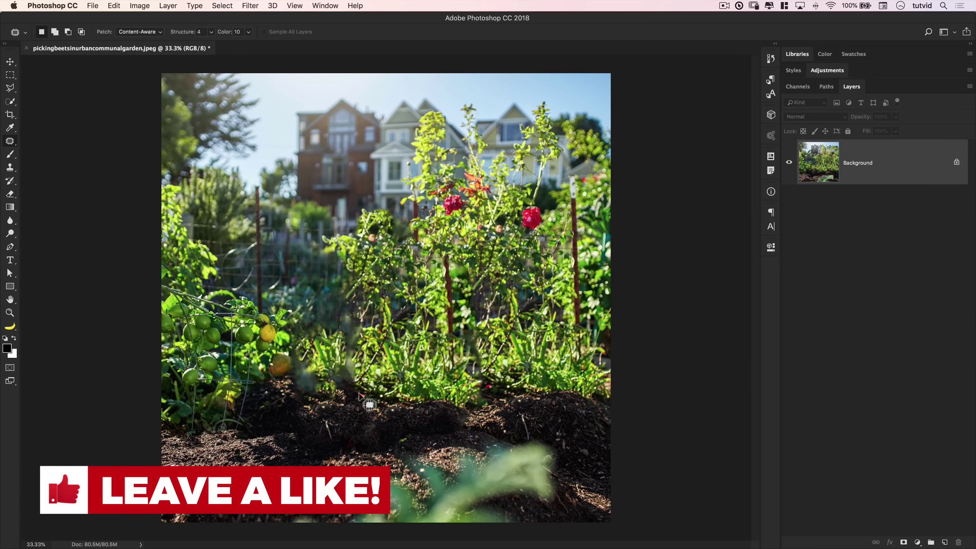
Patch the leftover smudges above the soil and among the plants, deselecting after each
mouse_move(314, 388)
left_mouse_down()
mouse_move(303, 341)
mouse_move(291, 342)
mouse_move(298, 396)
mouse_move(303, 366)
mouse_move(391, 373)
mouse_move(373, 372)
mouse_move(390, 350)
mouse_move(347, 363)
mouse_move(334, 262)
mouse_move(331, 375)
mouse_move(456, 276)
mouse_move(358, 374)
mouse_move(338, 374)
mouse_move(346, 304)
mouse_move(358, 404)
left_mouse_up()
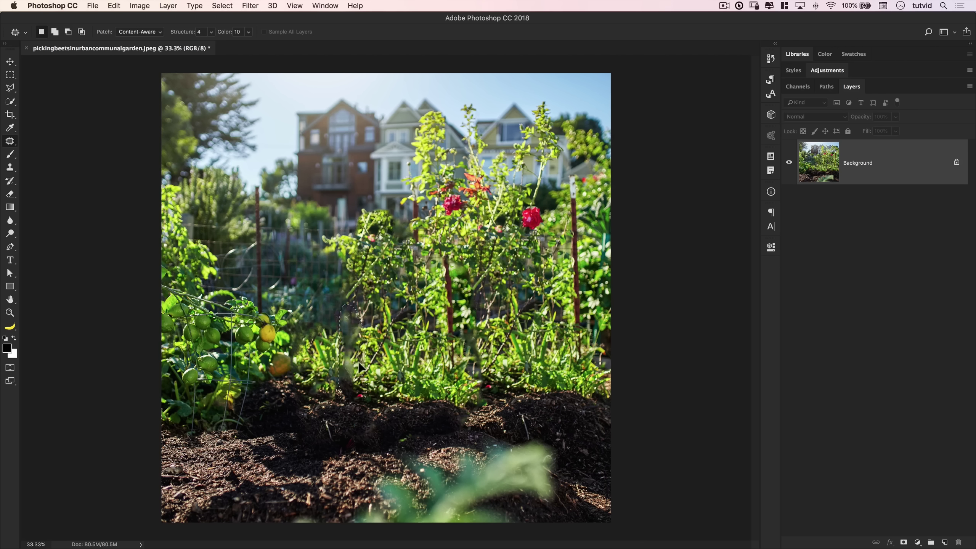
mouse_move(348, 355)
left_mouse_down()
mouse_move(402, 363)
mouse_move(400, 373)
left_mouse_up()
key("ctrl+d")
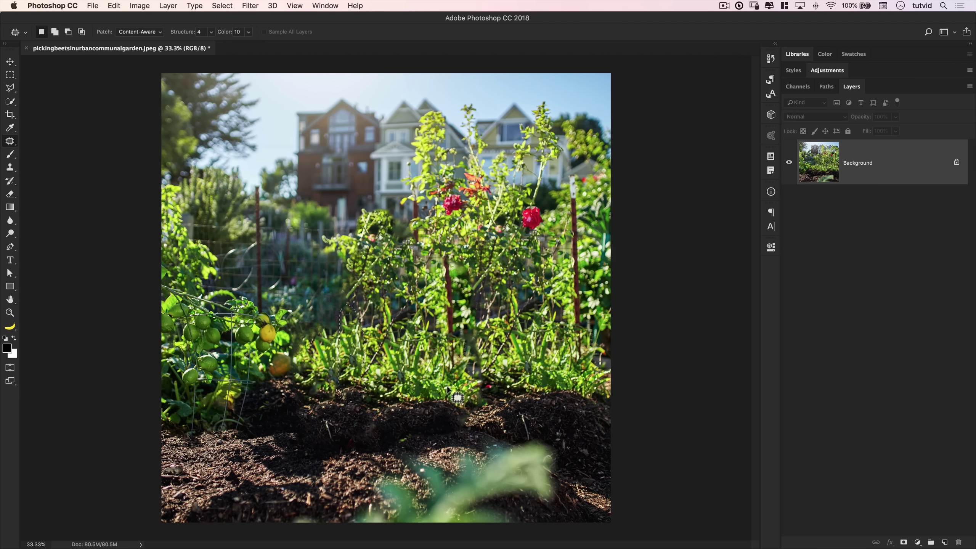
mouse_move(469, 400)
left_mouse_down()
mouse_move(490, 336)
mouse_move(476, 408)
mouse_move(505, 372)
left_mouse_up()
key("ctrl+d")
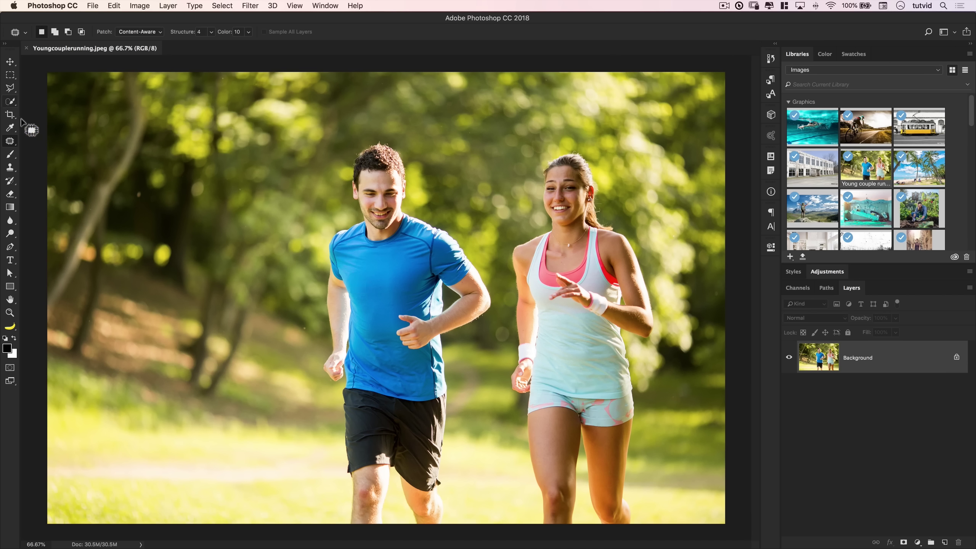
Draw a loose Lasso outline around the whole man in the blue shirt
left_click_drag(11, 89, 44, 91)
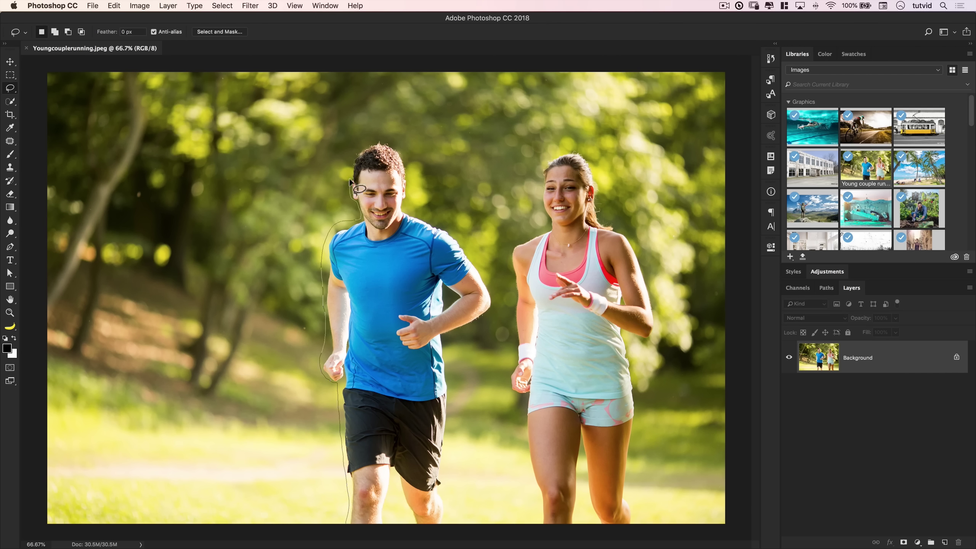
mouse_move(426, 227)
left_mouse_down()
mouse_move(494, 304)
mouse_move(448, 392)
left_mouse_up()
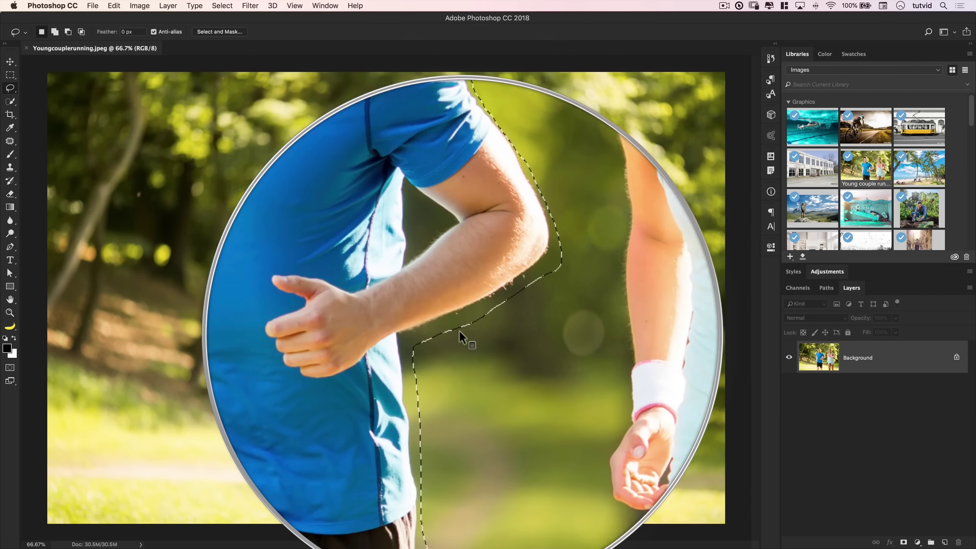
key("alt")
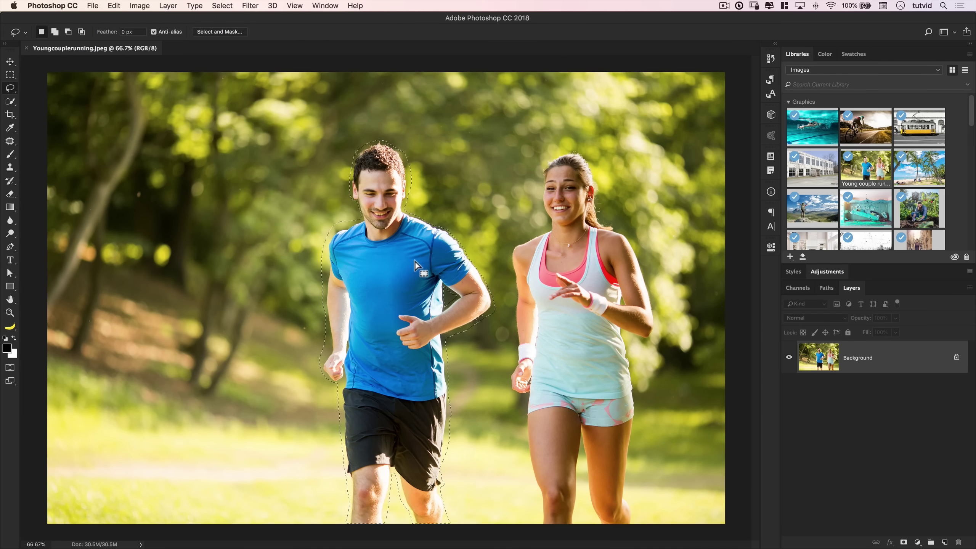
left_click(222, 6)
Open Select > Modify > Contract and cancel it, leaving the selection unchanged
left_click(220, 5)
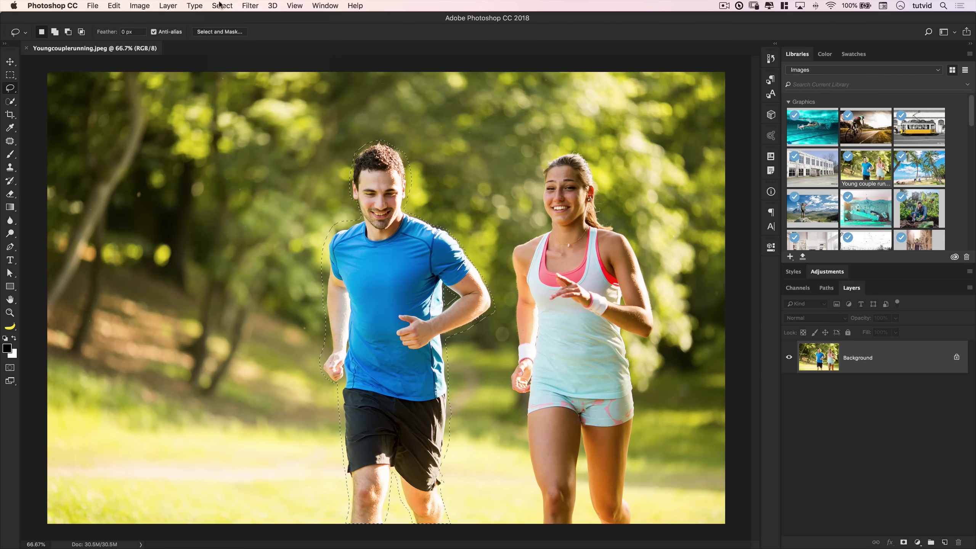
left_click(220, 4)
mouse_move(260, 153)
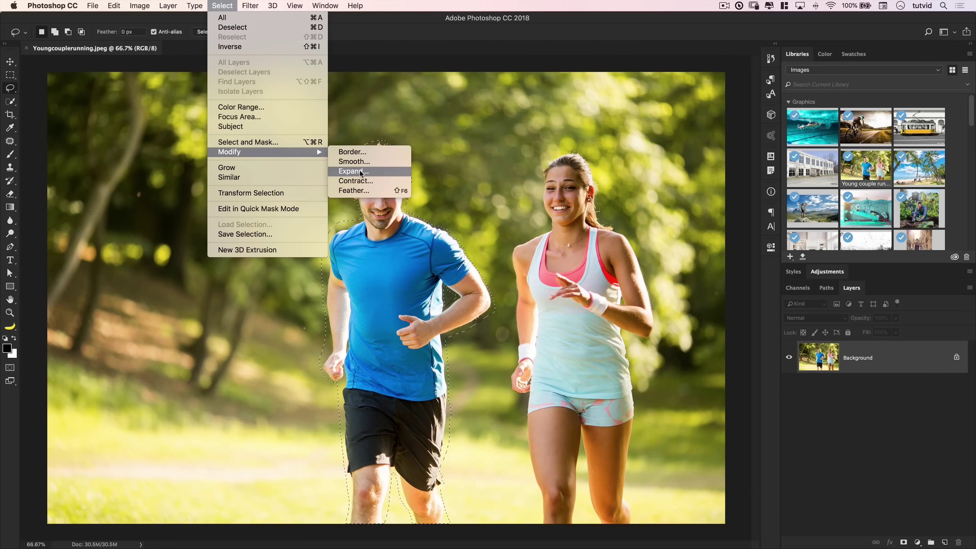
left_click(357, 183)
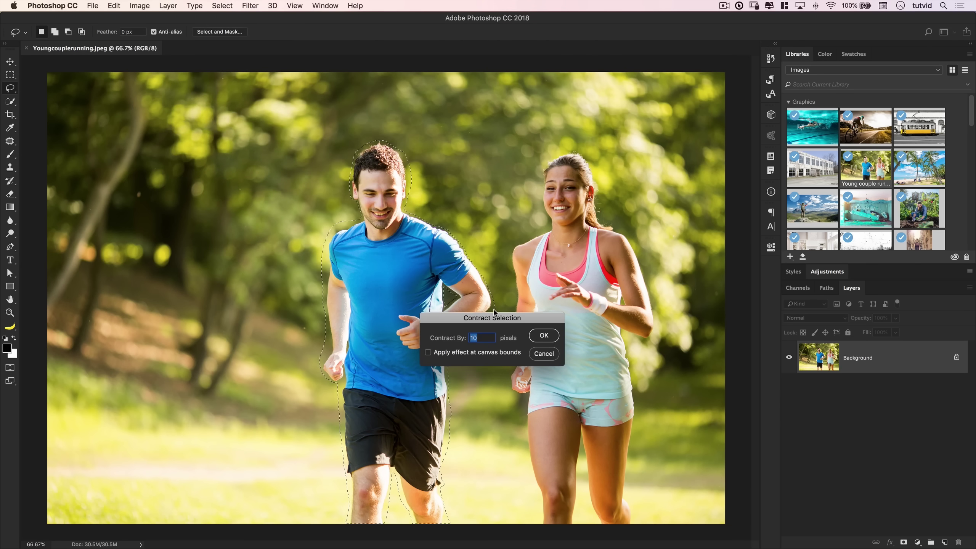
left_click(547, 354)
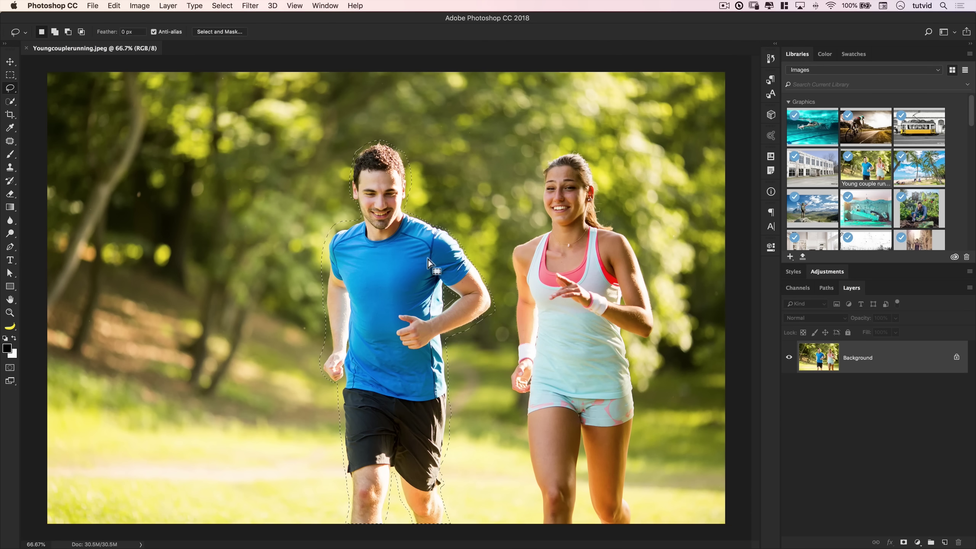
Fill the selection with Content-Aware contents to erase the man in the blue shirt
left_click(114, 6)
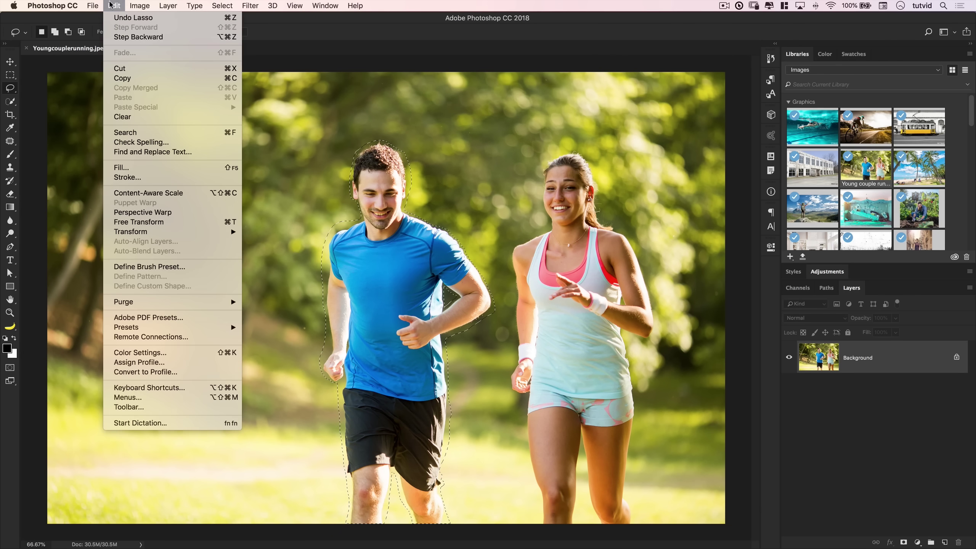
left_click(159, 169)
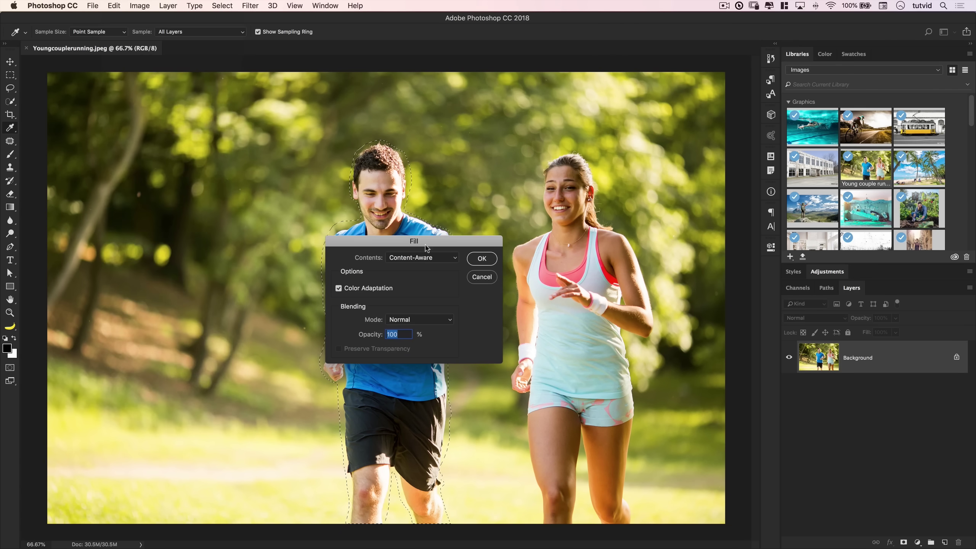
left_click_drag(413, 234, 224, 139)
left_click(198, 159)
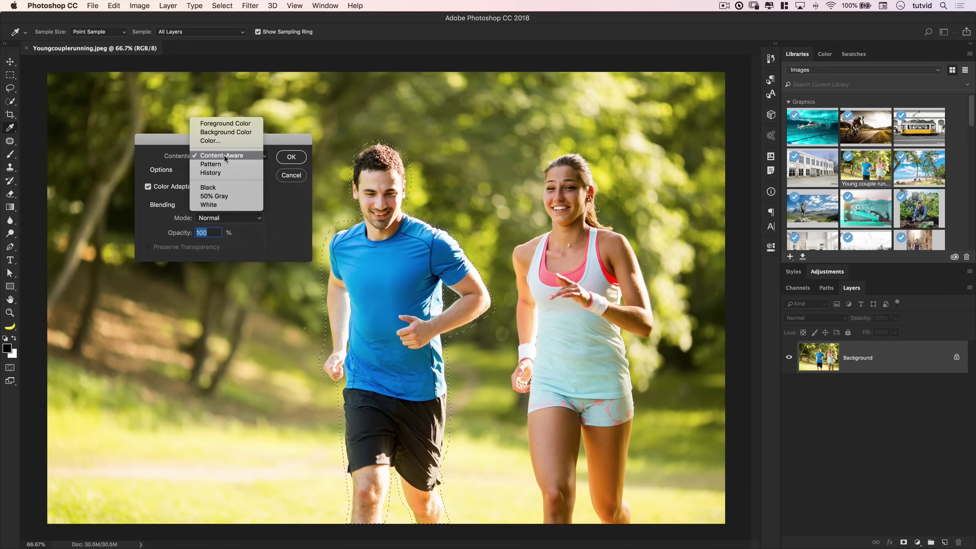
left_click(224, 158)
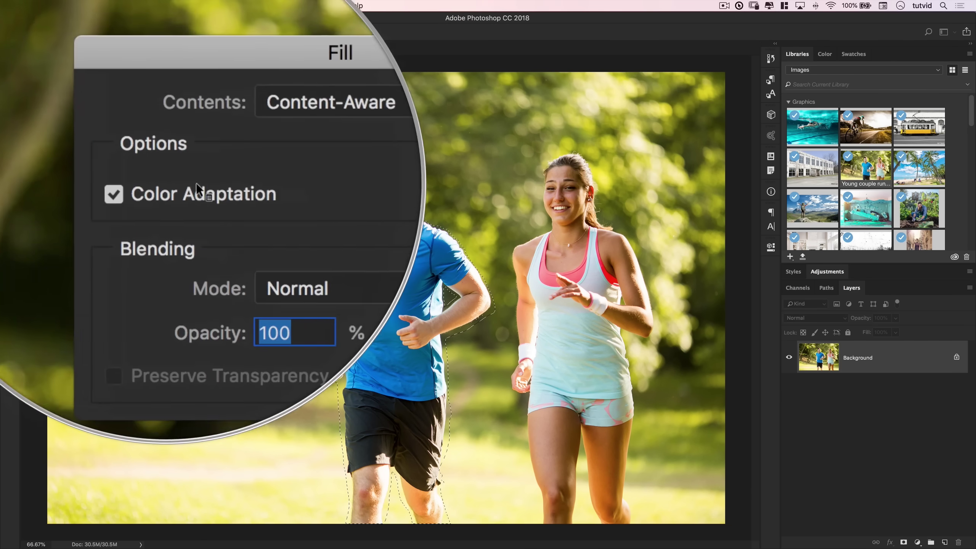
left_click(292, 157)
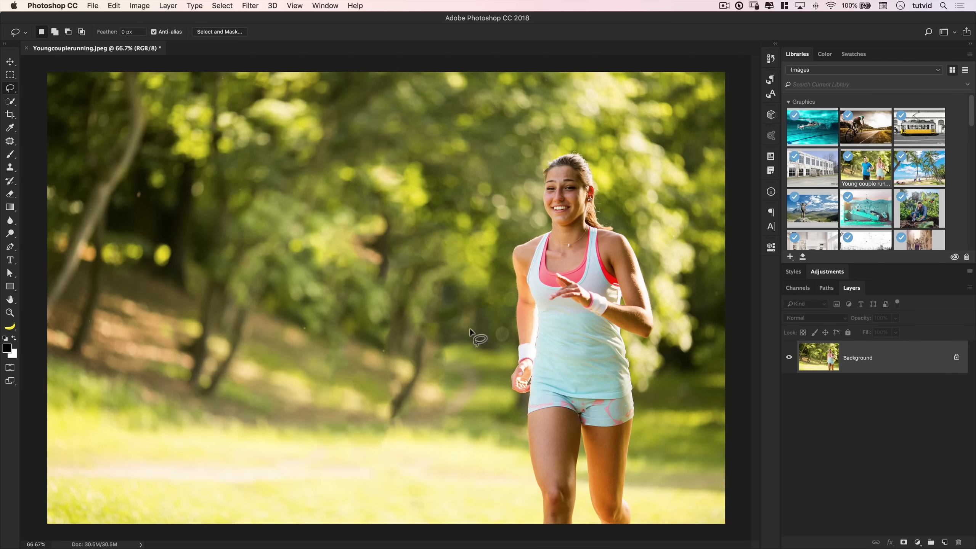
left_click(12, 140)
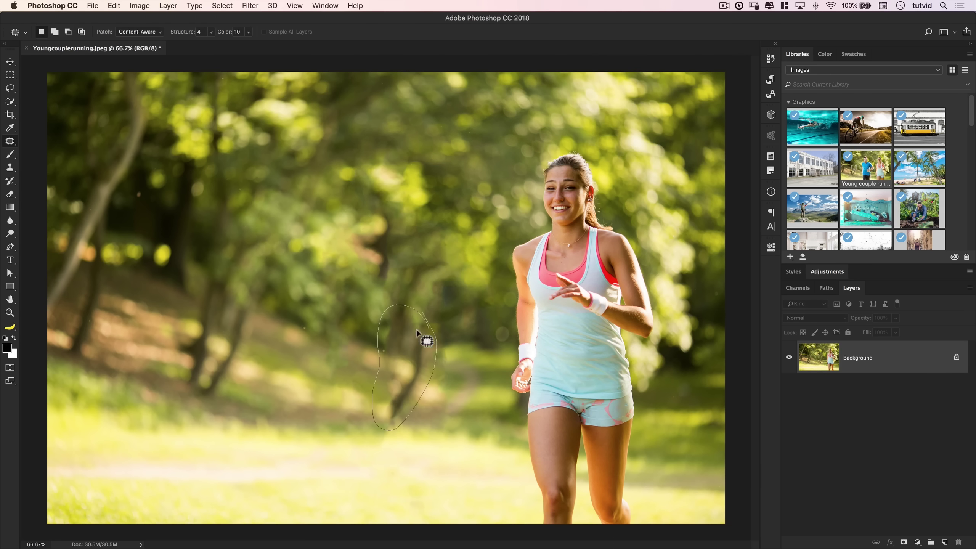
left_click_drag(416, 328, 319, 331)
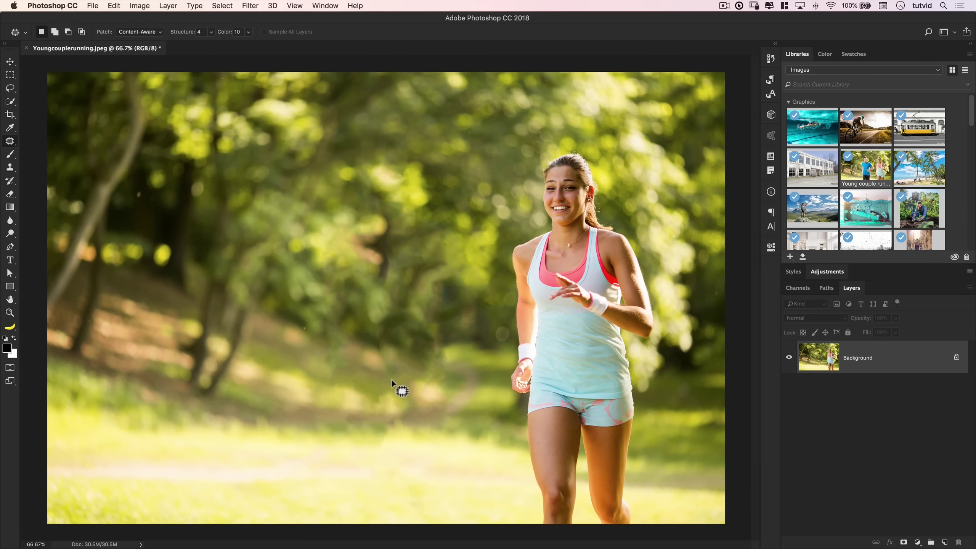
key("super+z")
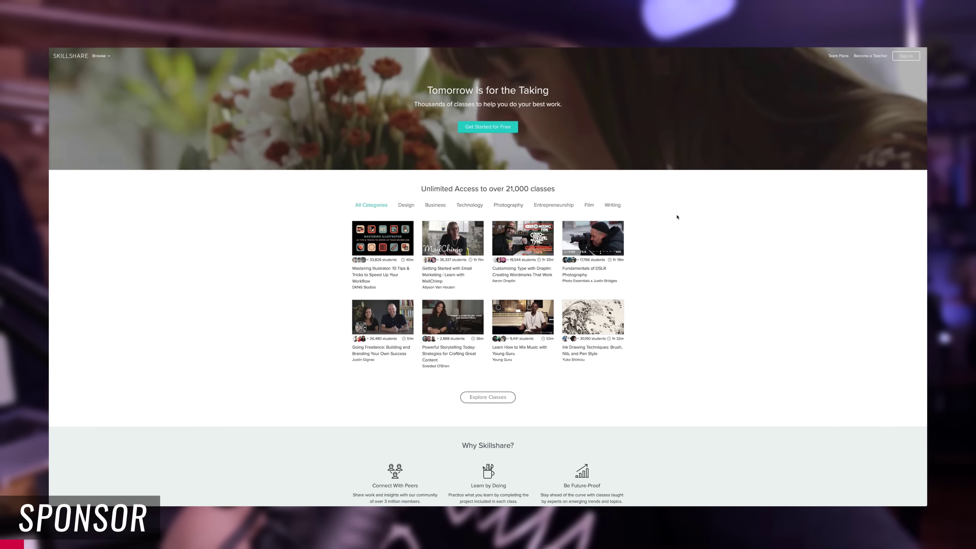
Browse to the Graphic Design category and expand its full class list
mouse_move(107, 56)
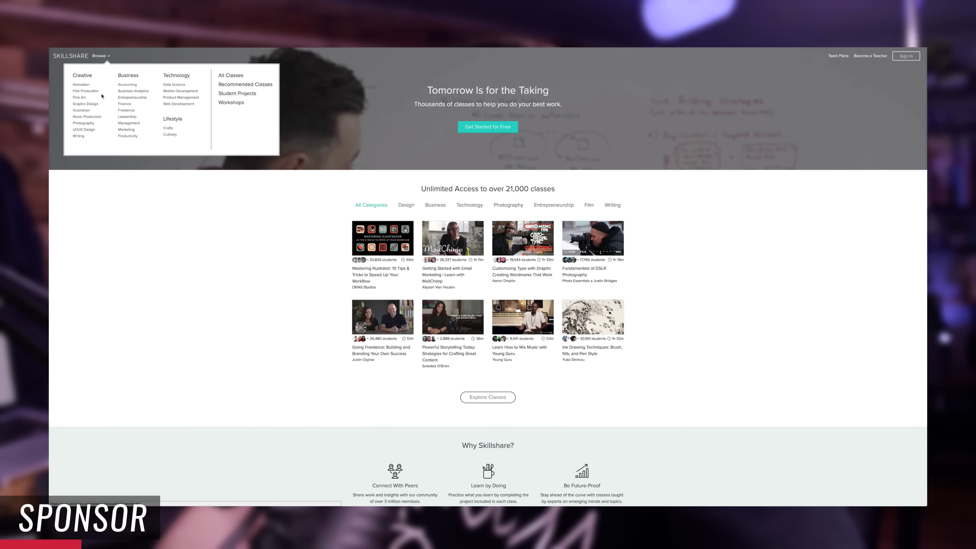
left_click(86, 104)
scroll(292, 275, "down", 10)
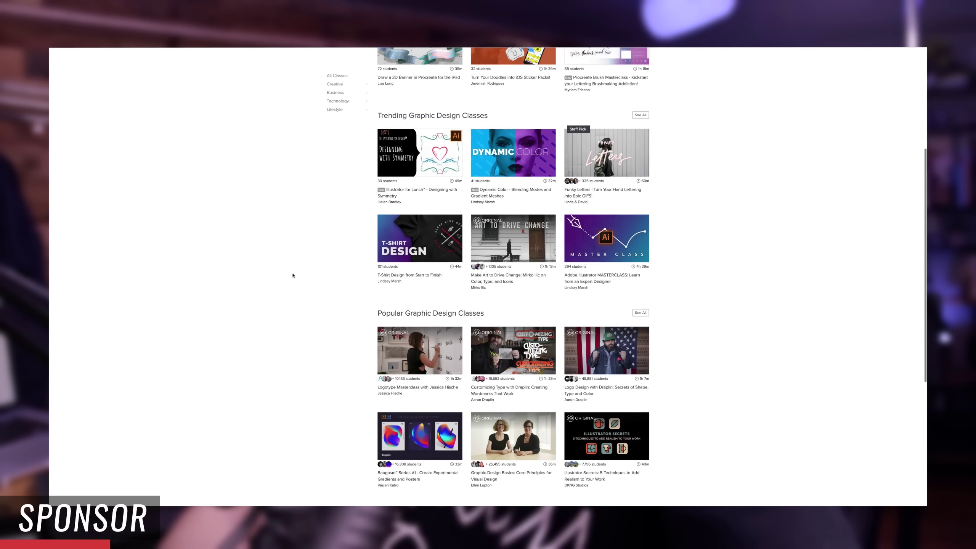
scroll(292, 275, "up", 3)
left_click(638, 234)
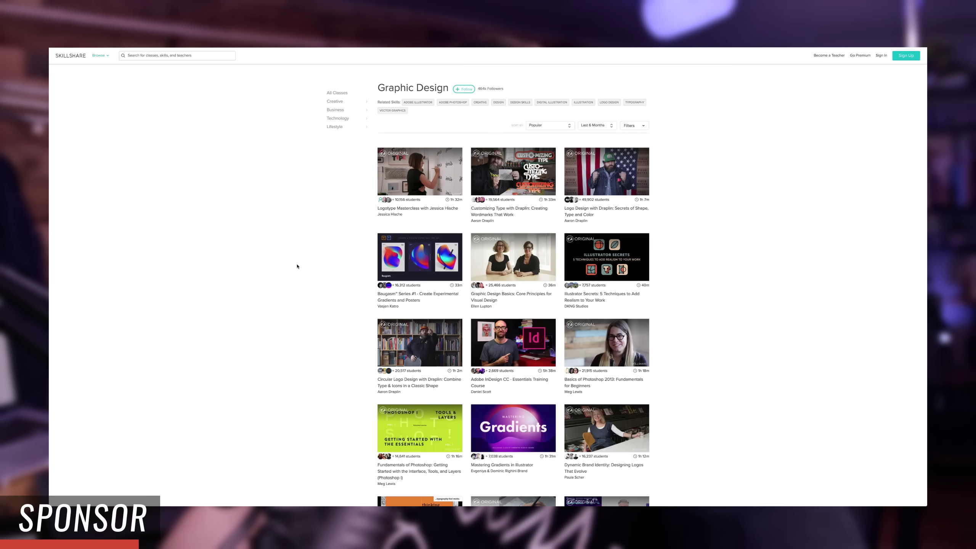
scroll(296, 266, "down", 5)
scroll(297, 266, "down", 10)
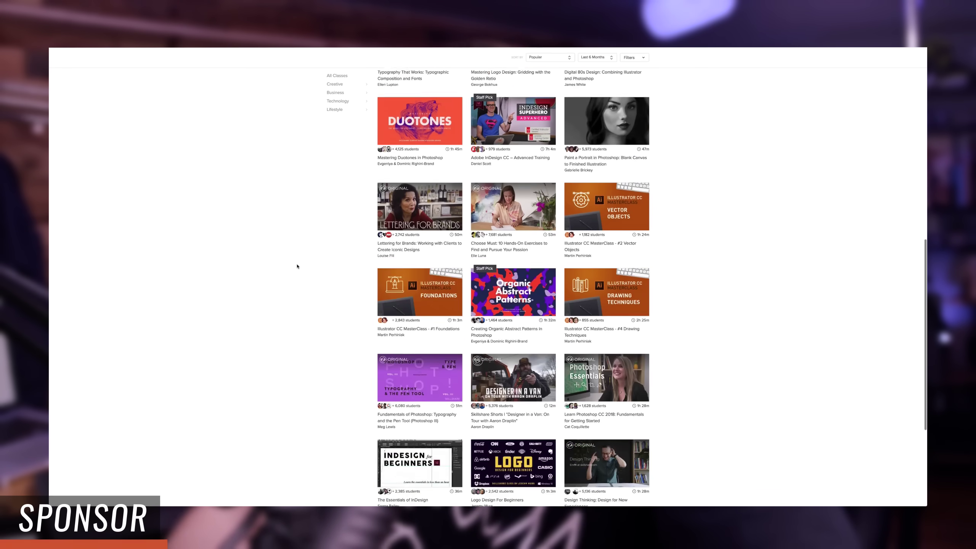
scroll(296, 266, "up", 20)
Switch to the Photography category and scroll through its full class list
left_click(101, 57)
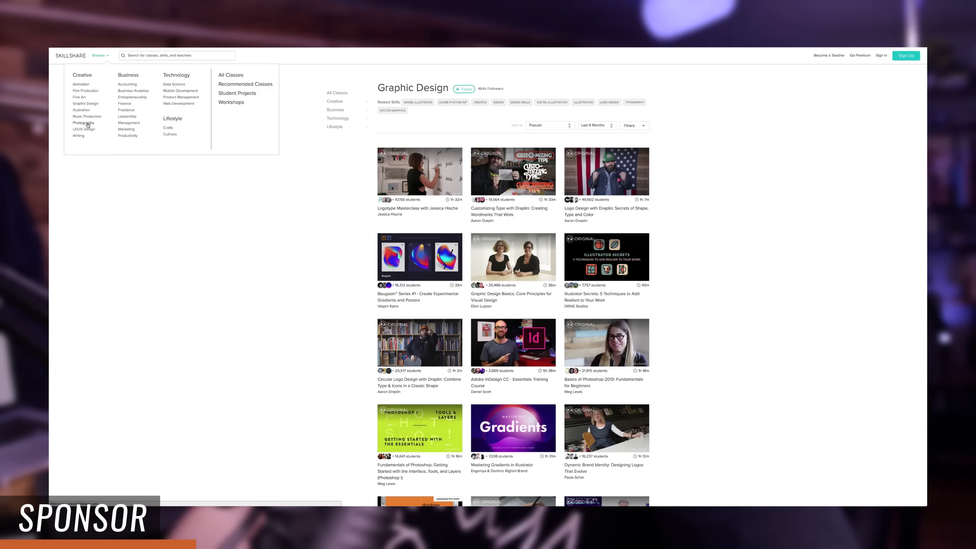
left_click(87, 125)
scroll(315, 337, "down", 10)
left_click(640, 182)
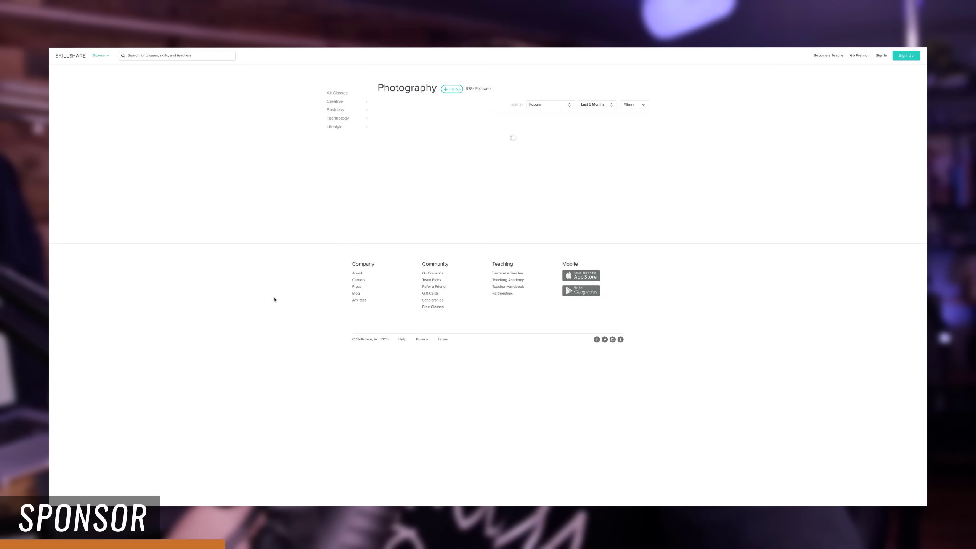
scroll(258, 331, "down", 10)
scroll(258, 331, "up", 15)
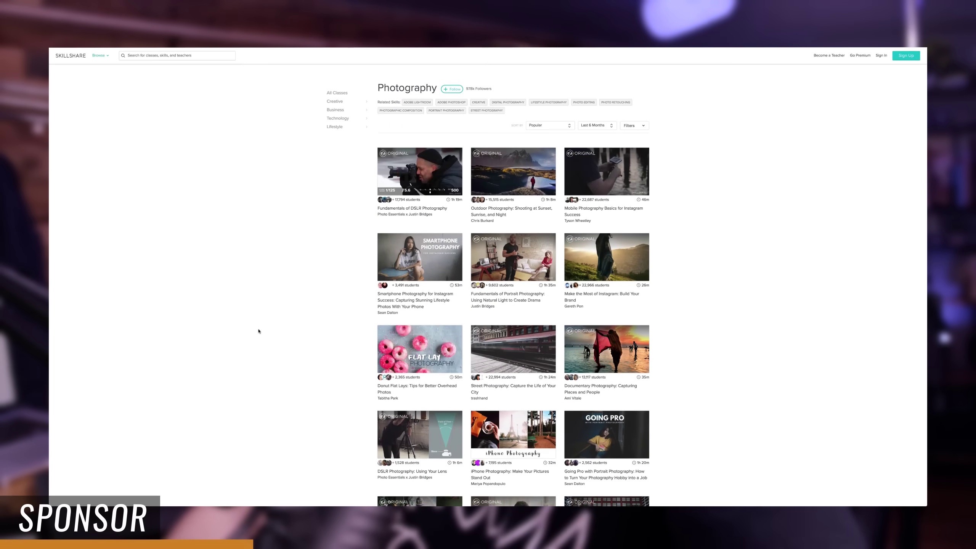
scroll(258, 330, "down", 20)
scroll(258, 331, "down", 20)
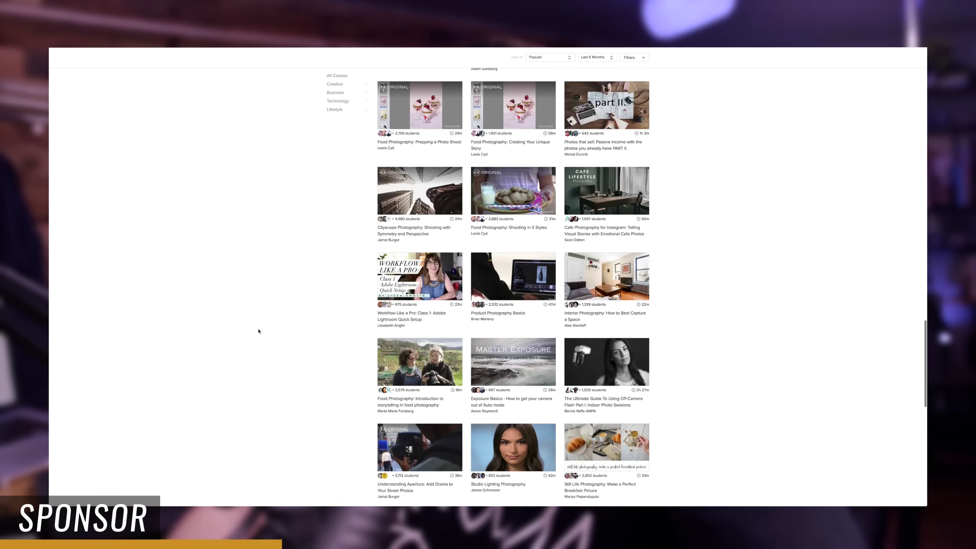
scroll(258, 330, "up", 20)
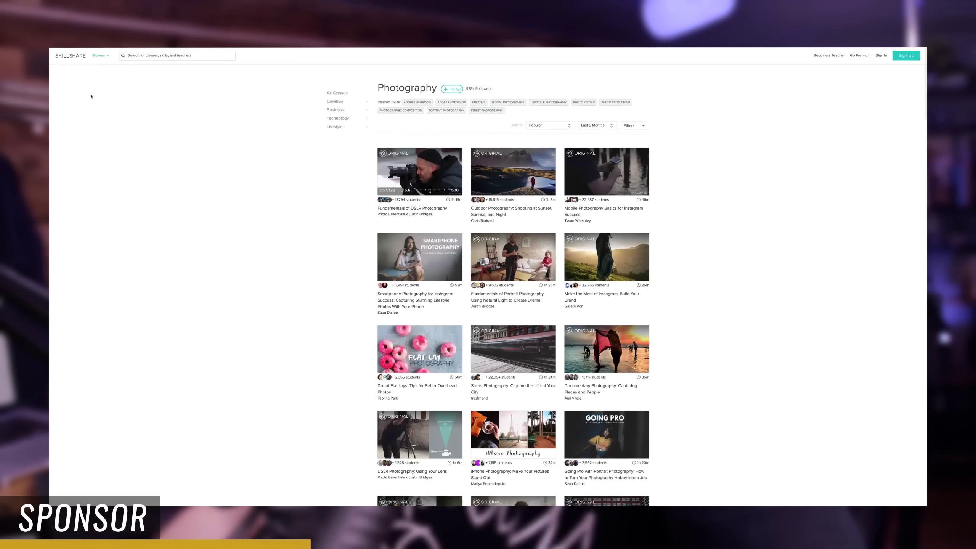
left_click(99, 55)
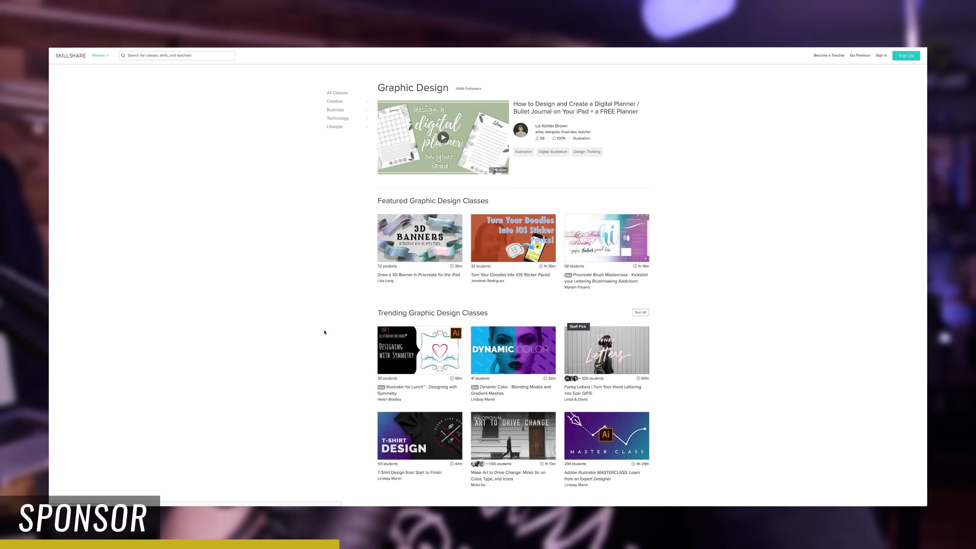
scroll(337, 246, "down", 5)
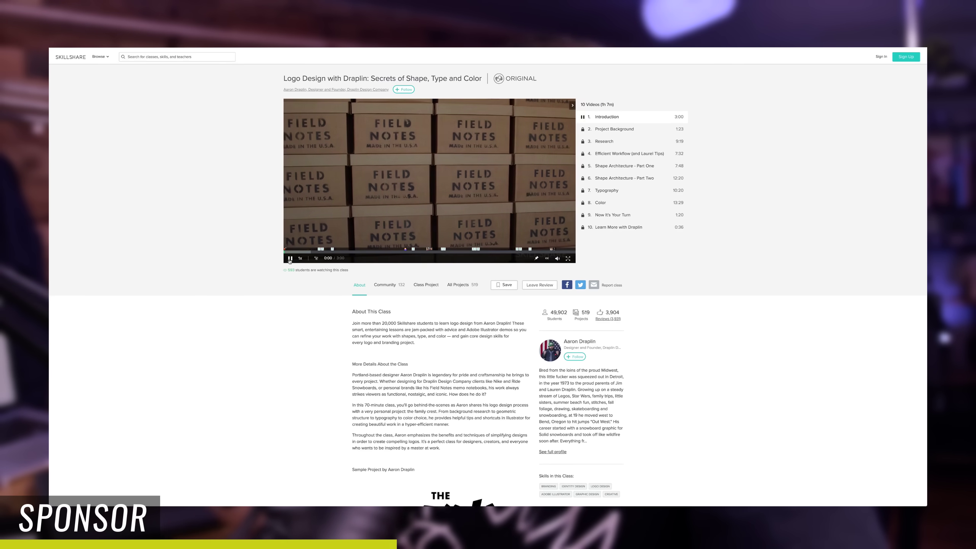
scroll(301, 400, "down", 13)
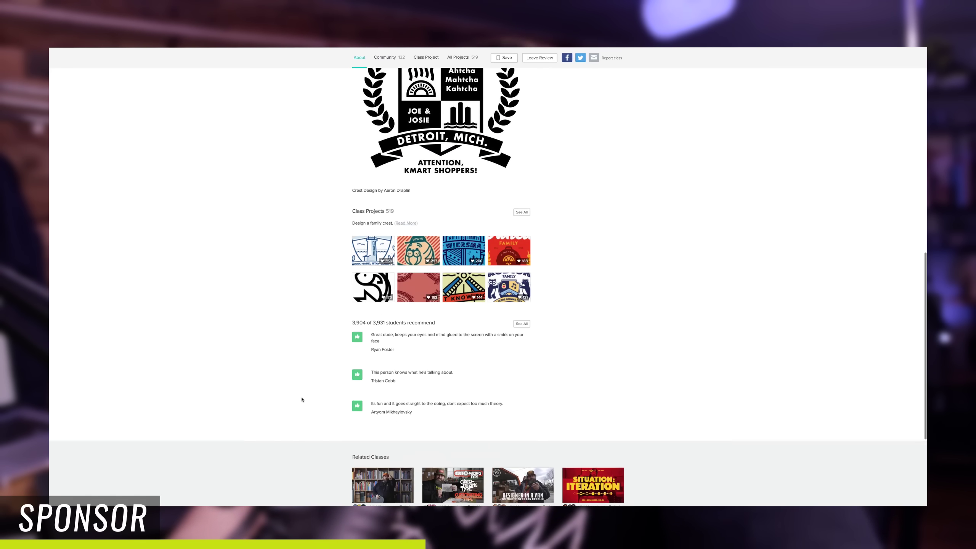
scroll(301, 400, "up", 2)
scroll(317, 288, "up", 11)
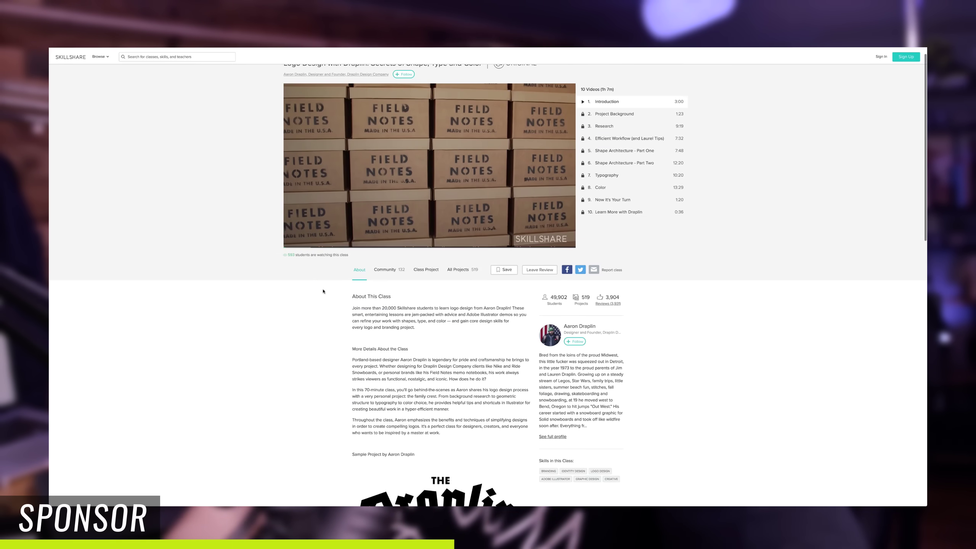
scroll(369, 354, "down", 10)
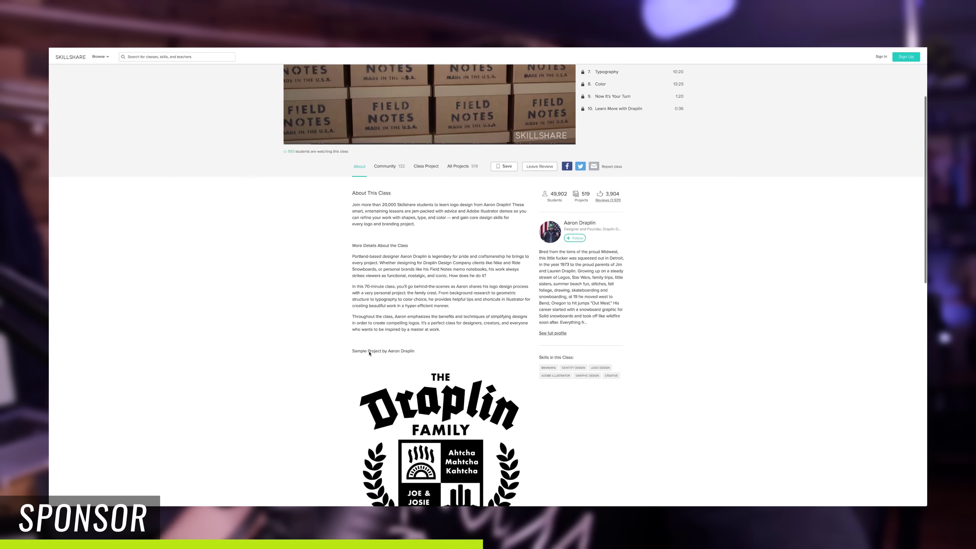
Open the family crest class project and scroll through its page
left_click(509, 329)
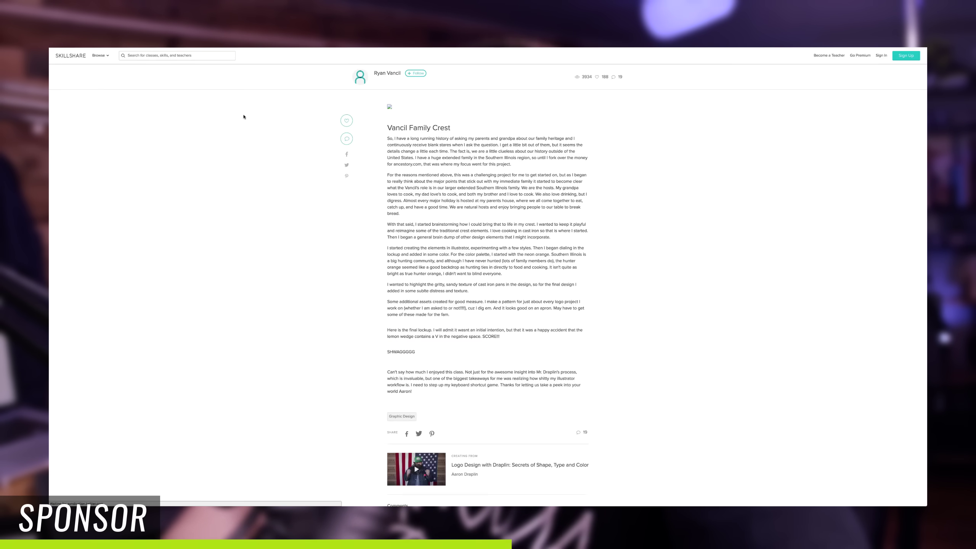
scroll(265, 291, "down", 20)
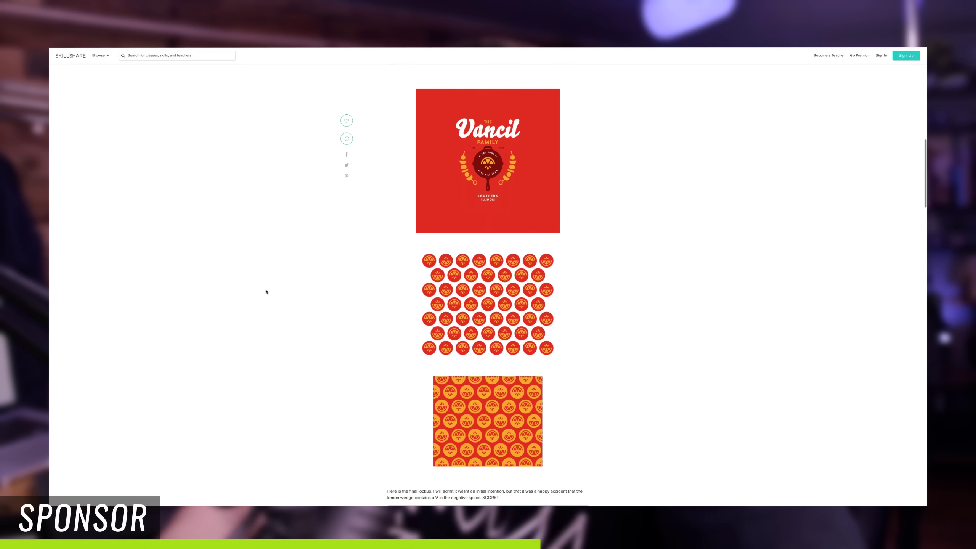
scroll(266, 292, "down", 4)
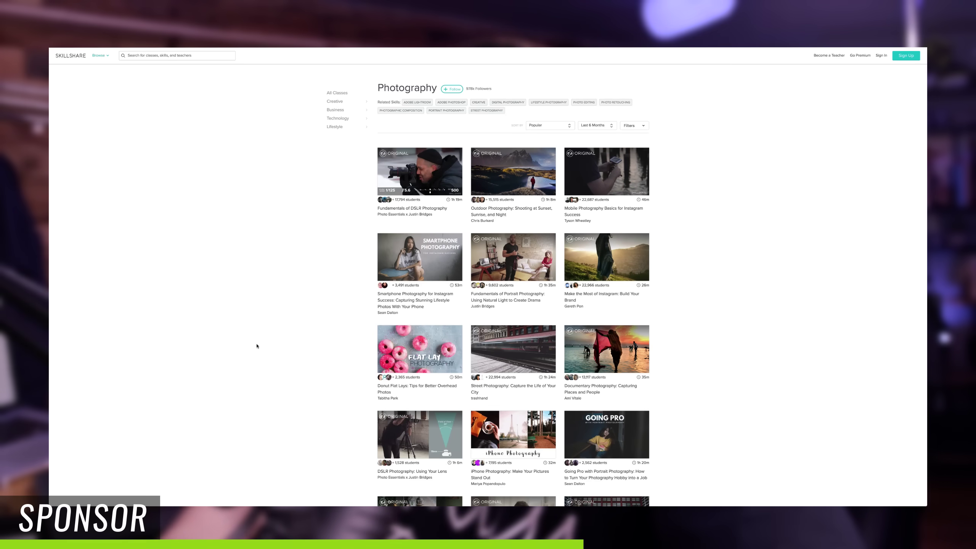
scroll(257, 346, "down", 3)
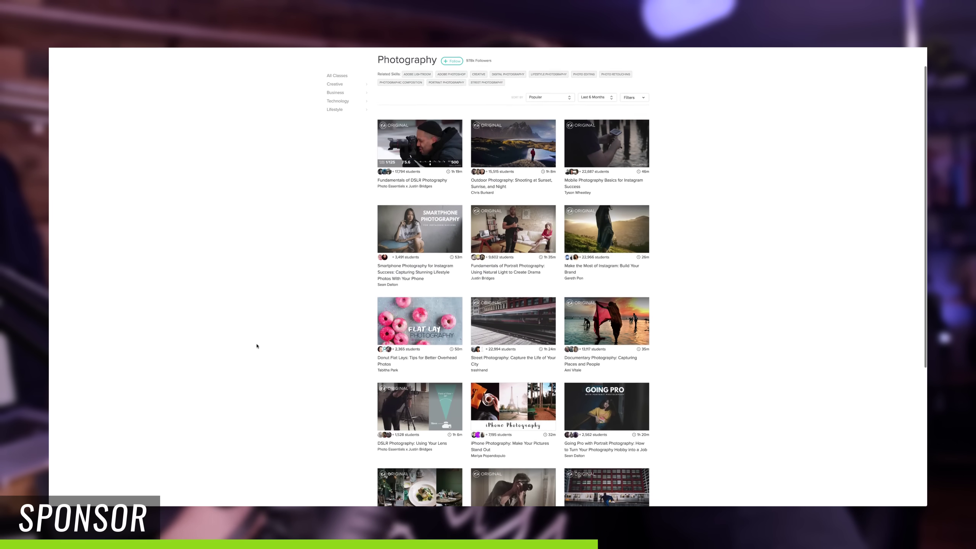
scroll(257, 346, "down", 1)
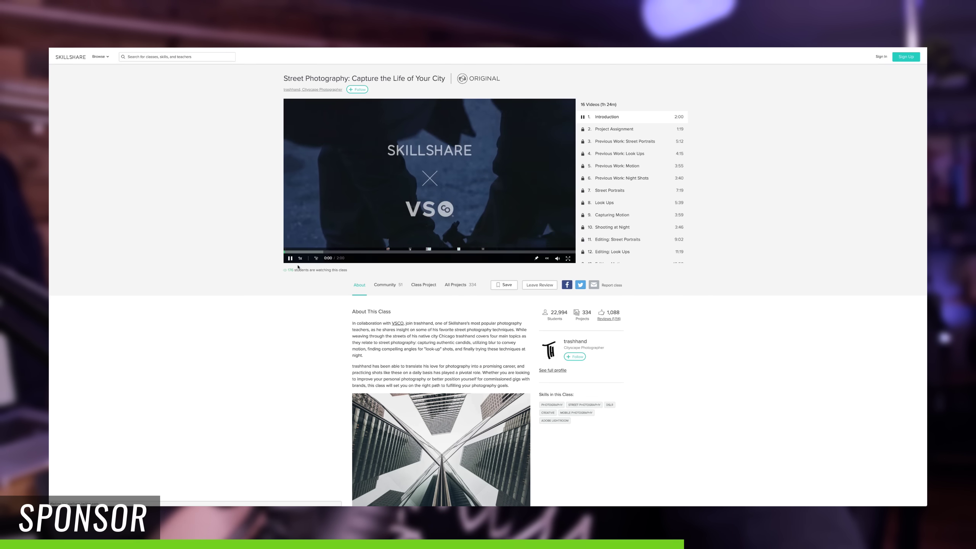
scroll(310, 392, "down", 3)
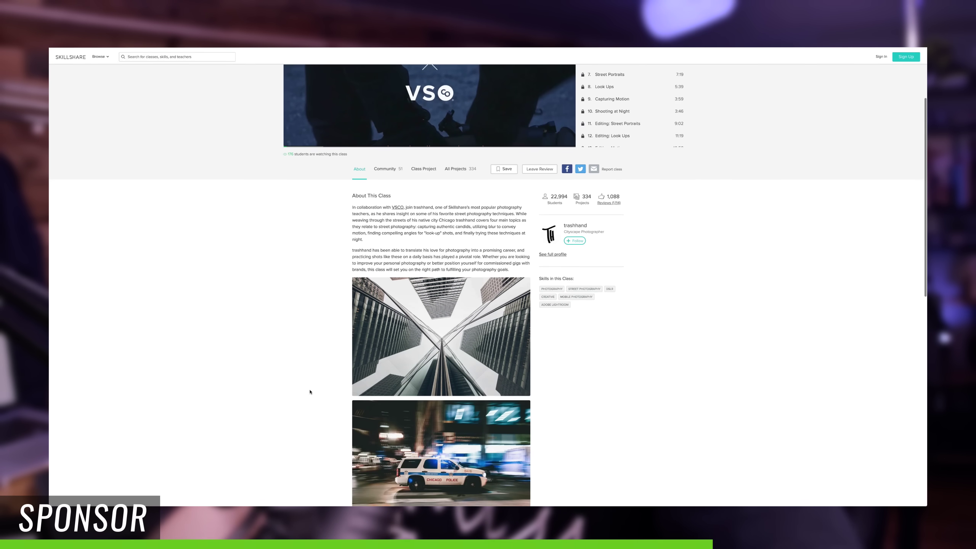
scroll(309, 392, "down", 3)
scroll(310, 392, "down", 2)
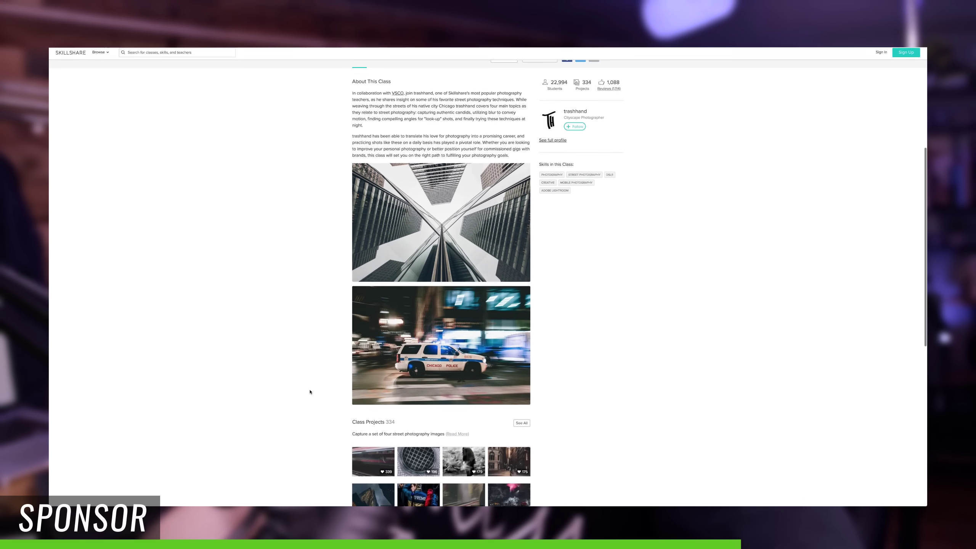
scroll(309, 392, "down", 3)
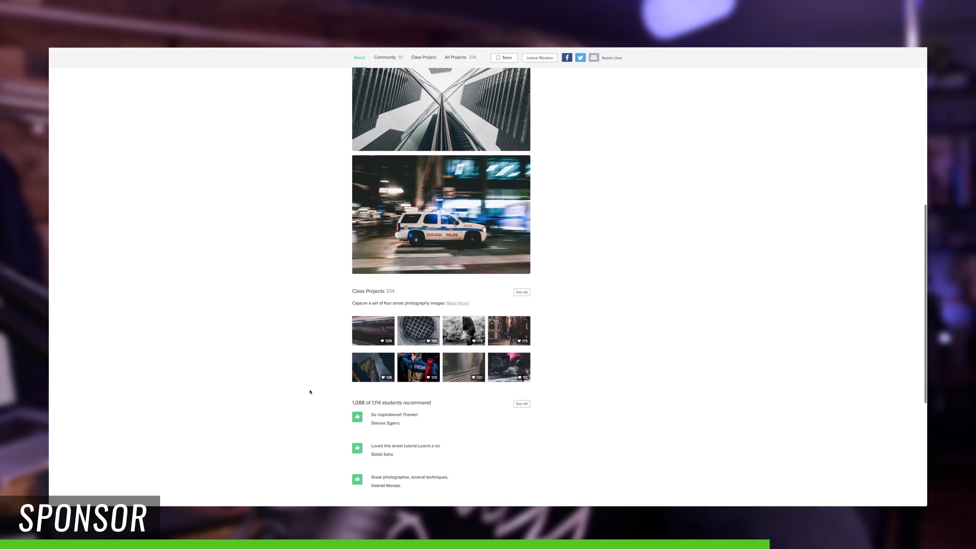
scroll(310, 392, "down", 3)
scroll(310, 392, "up", 4)
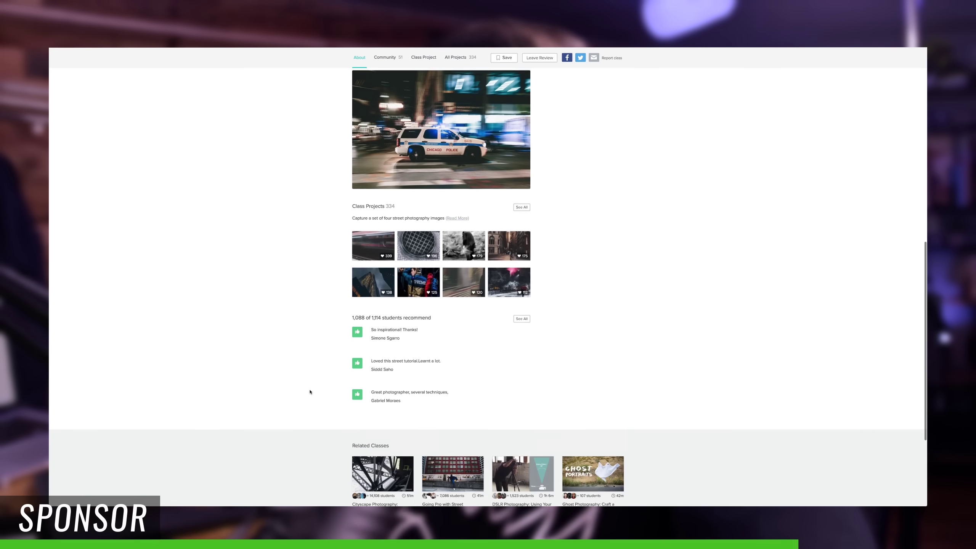
scroll(310, 392, "up", 12)
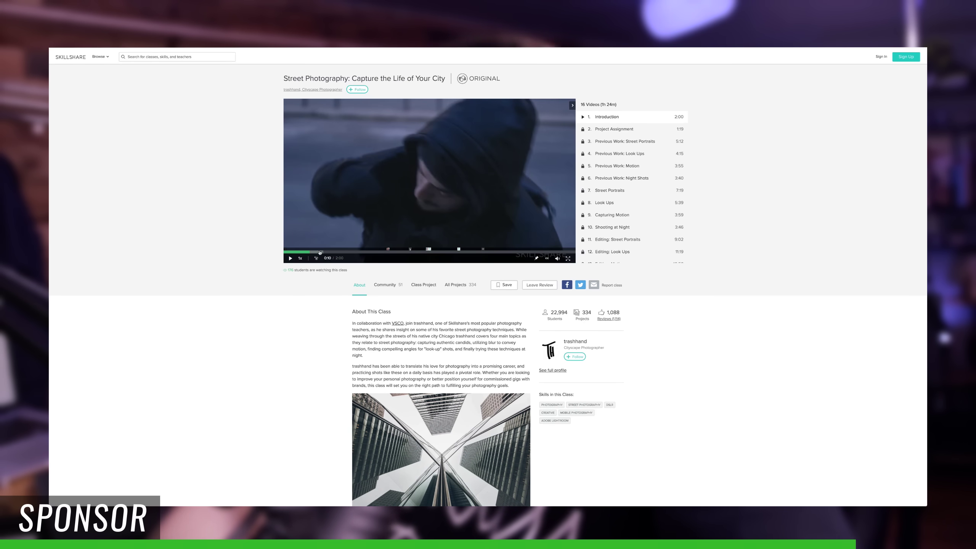
Skim the intro video forward in jumps up to the 1:00 mark
left_click(331, 252)
left_click(345, 252)
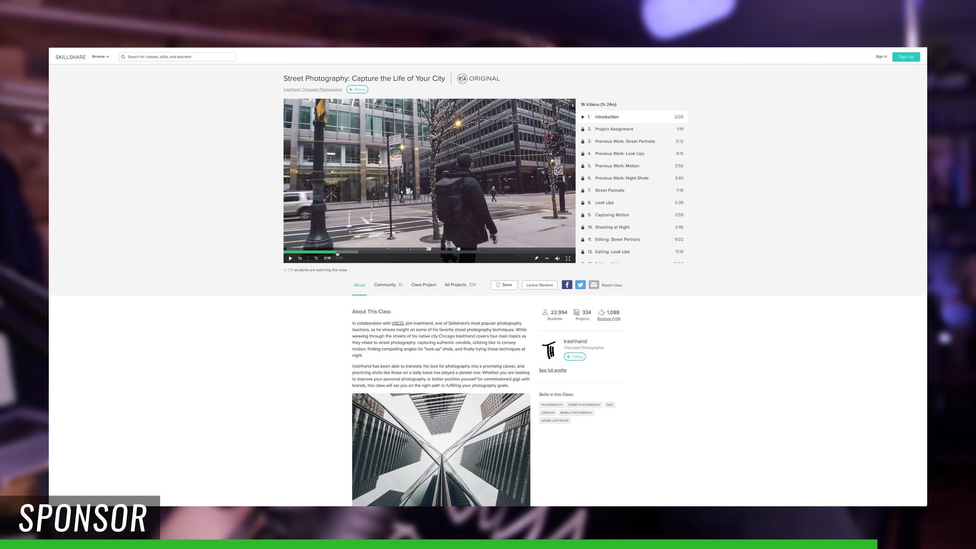
left_click(358, 252)
left_click(367, 253)
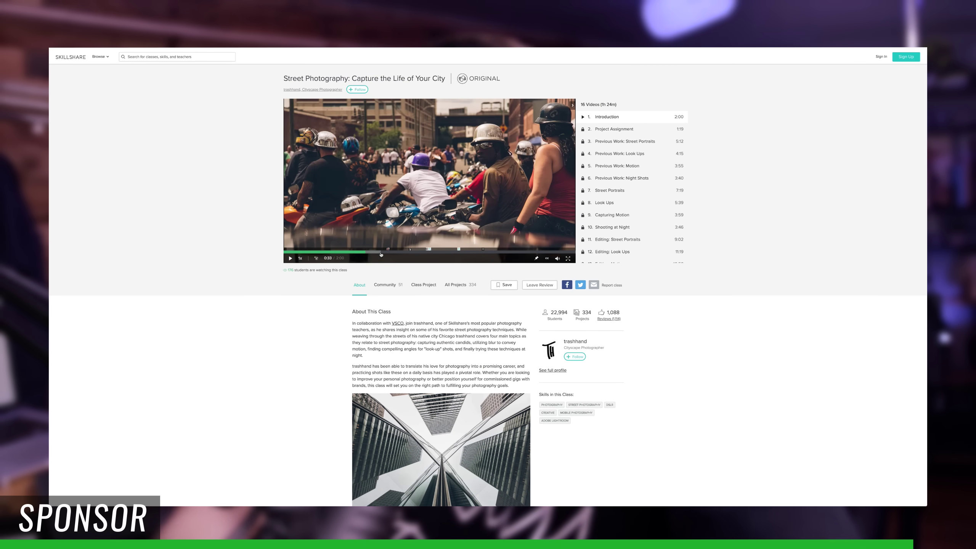
left_click(381, 252)
left_click(397, 253)
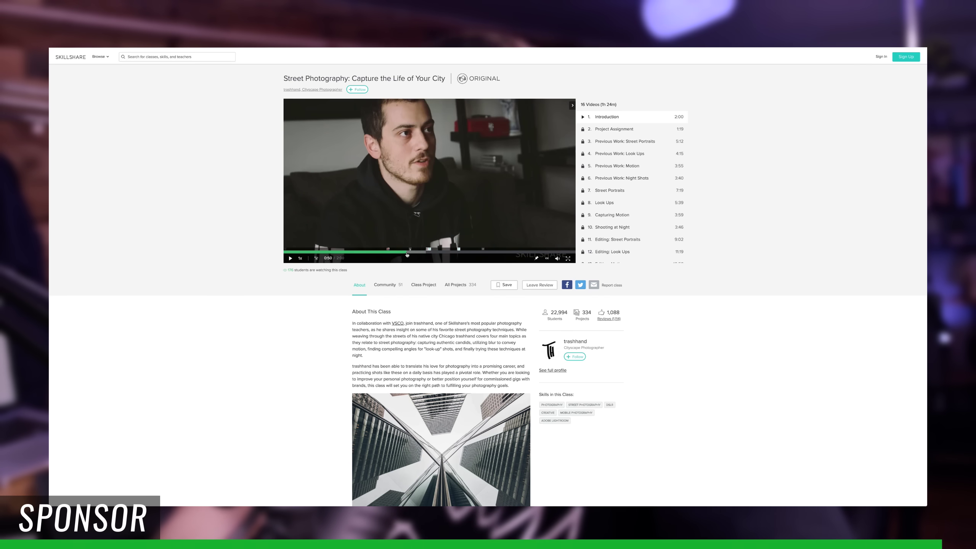
left_click(423, 252)
left_click(440, 253)
left_click(459, 252)
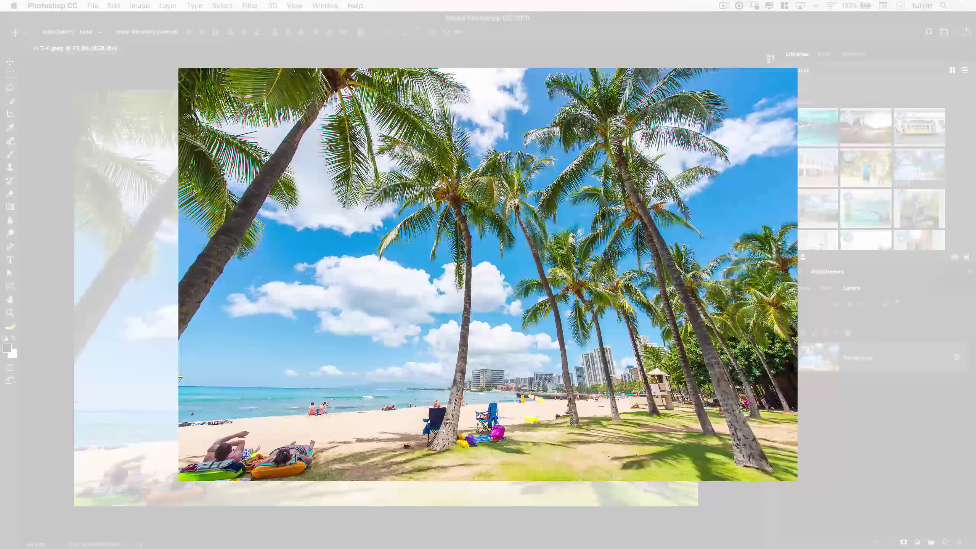
Switch from the healing tools group to the regular Healing Brush
left_click(10, 141)
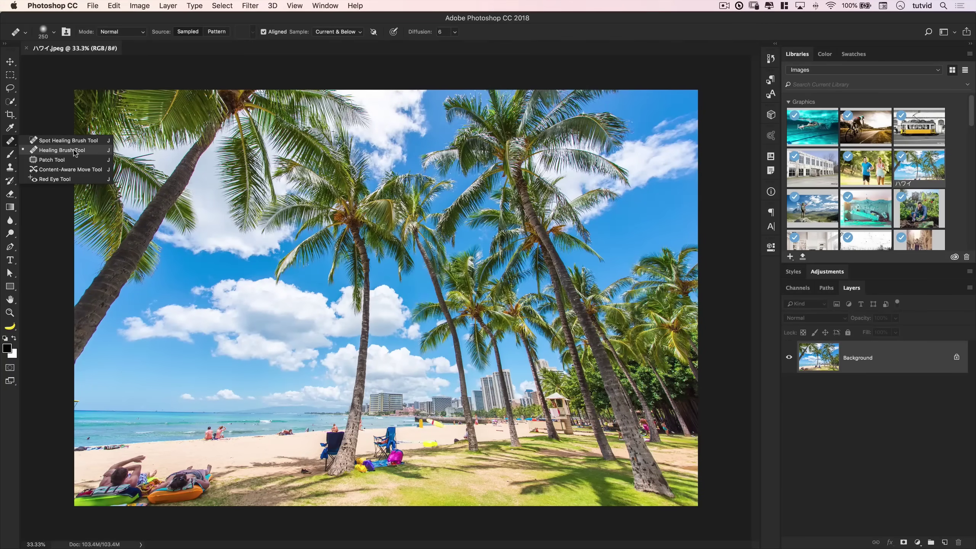
left_click(56, 153)
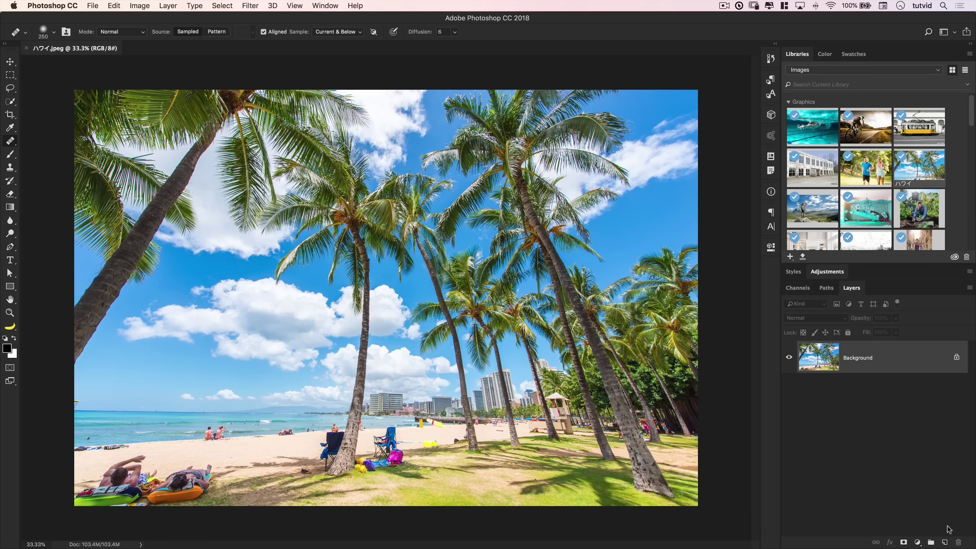
Add a new empty layer named Blemishes above the photo
left_click(944, 543)
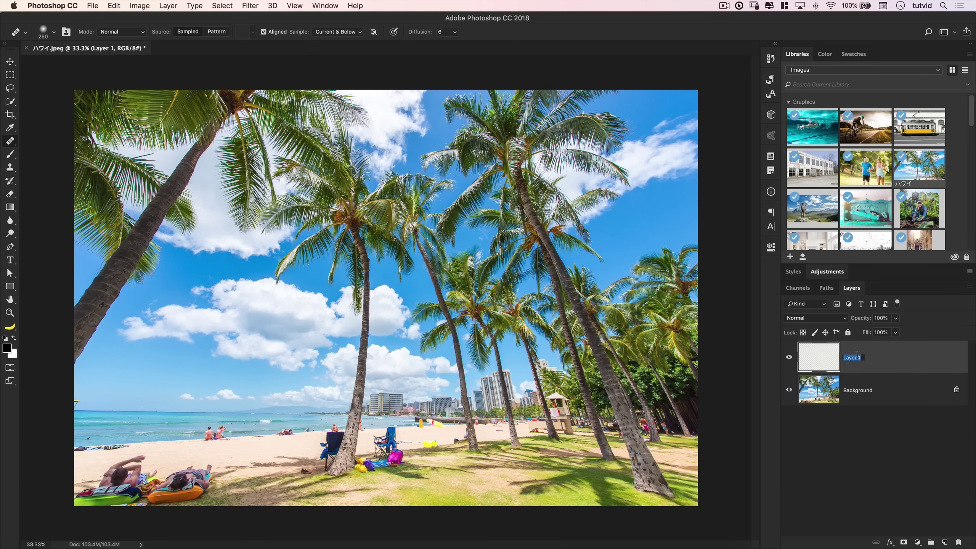
type("Blemishes")
key("Return")
Set the Healing Brush to sample Current & Below with Diffusion 7
left_click(339, 32)
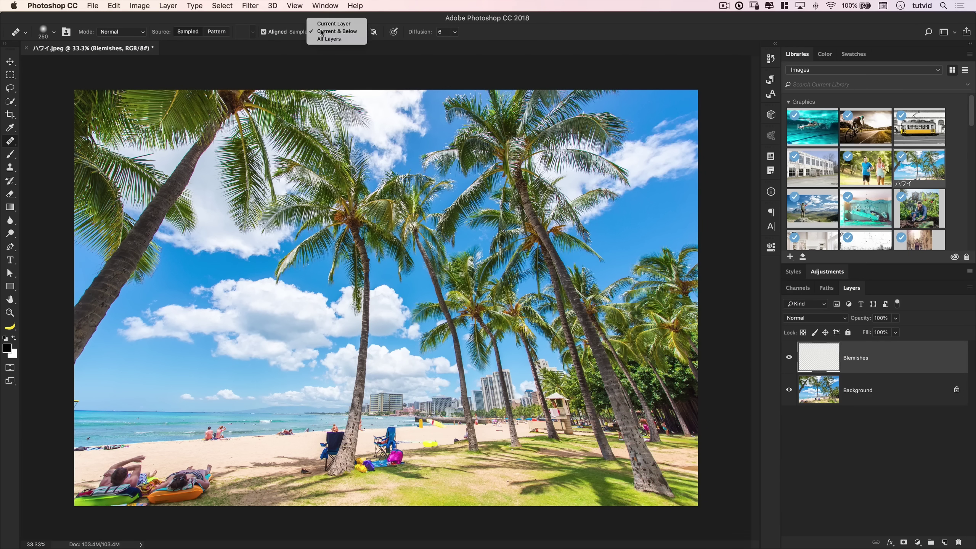
left_click(340, 32)
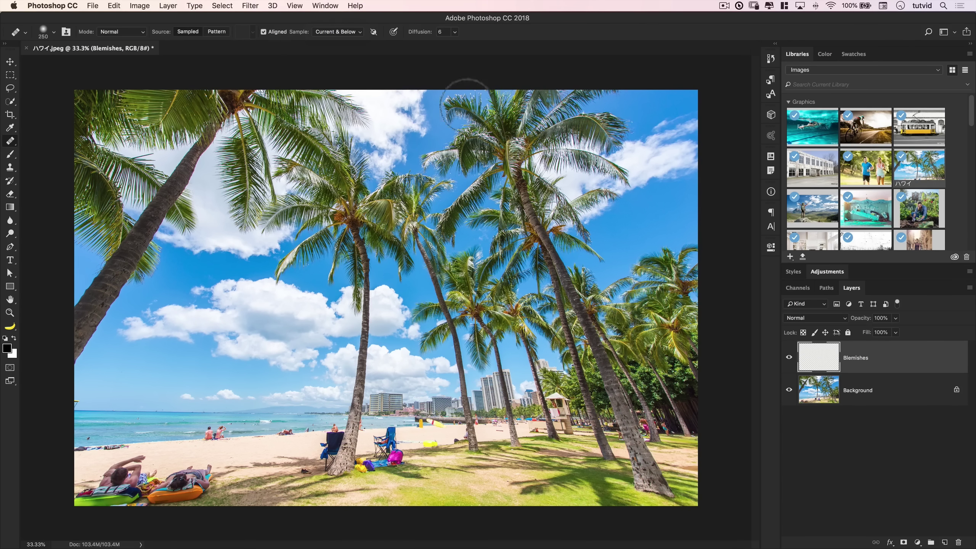
left_click(455, 31)
left_click_drag(419, 45, 416, 47)
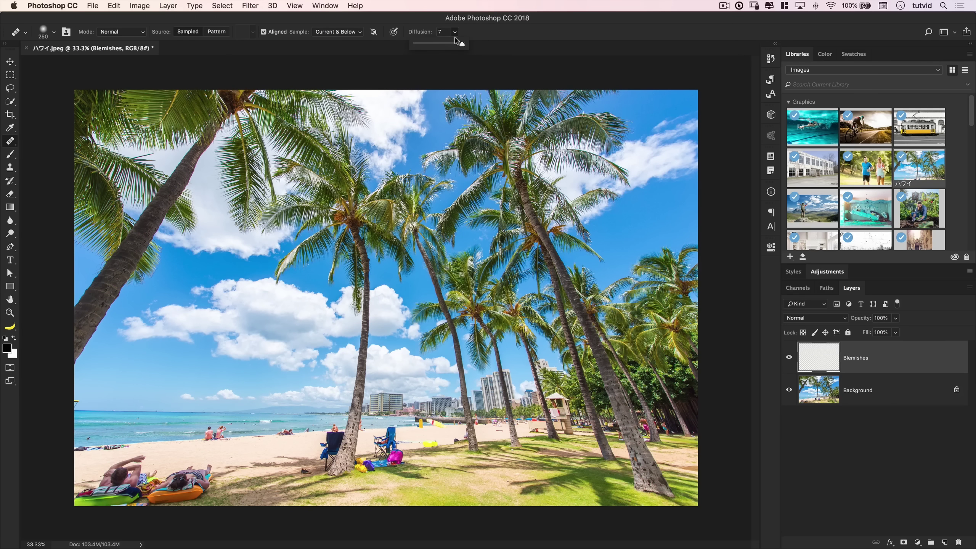
left_click(402, 65)
left_click(564, 190)
key("super+0")
Zoom in on the sunbathers, sample clean sand, and undo a blurry heal over the seated man
key("super+plus")
mouse_move(512, 310)
left_mouse_down()
mouse_move(603, 192)
mouse_move(623, 184)
left_mouse_up()
key("bracketleft")
key("bracketleft")
key("bracketleft")
key("bracketleft")
key("bracketleft")
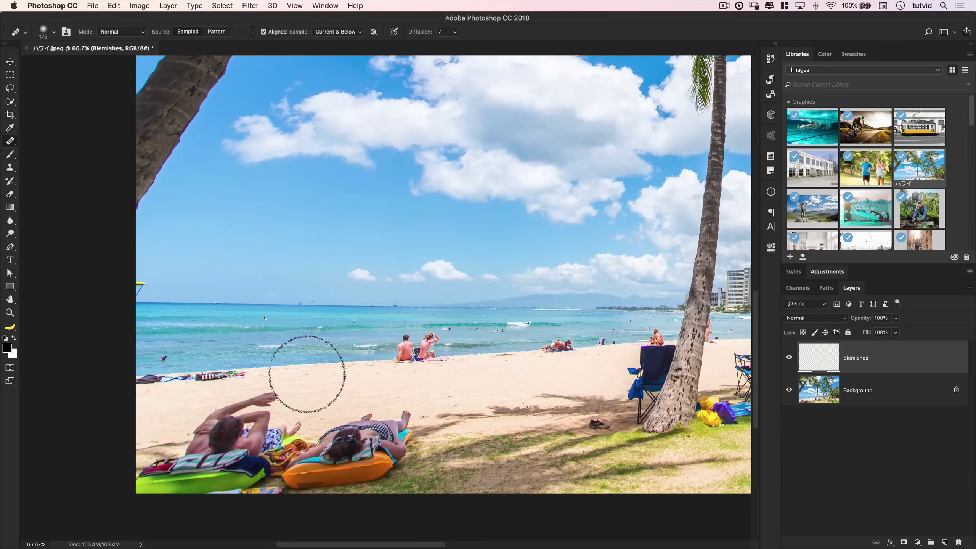
key("bracketleft")
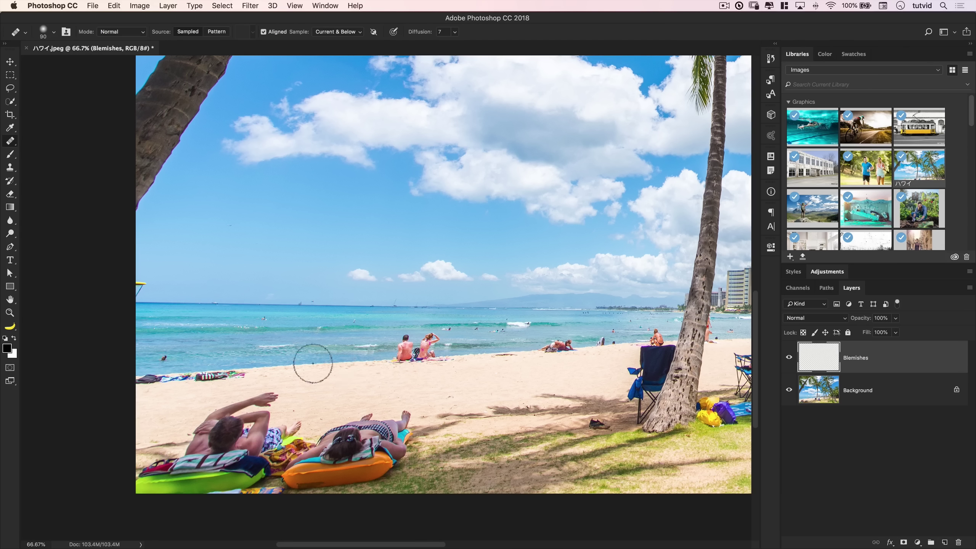
key("alt")
left_click(489, 384, "alt")
mouse_move(415, 361)
left_mouse_down()
mouse_move(411, 371)
mouse_move(413, 345)
mouse_move(445, 357)
mouse_move(425, 372)
left_mouse_up()
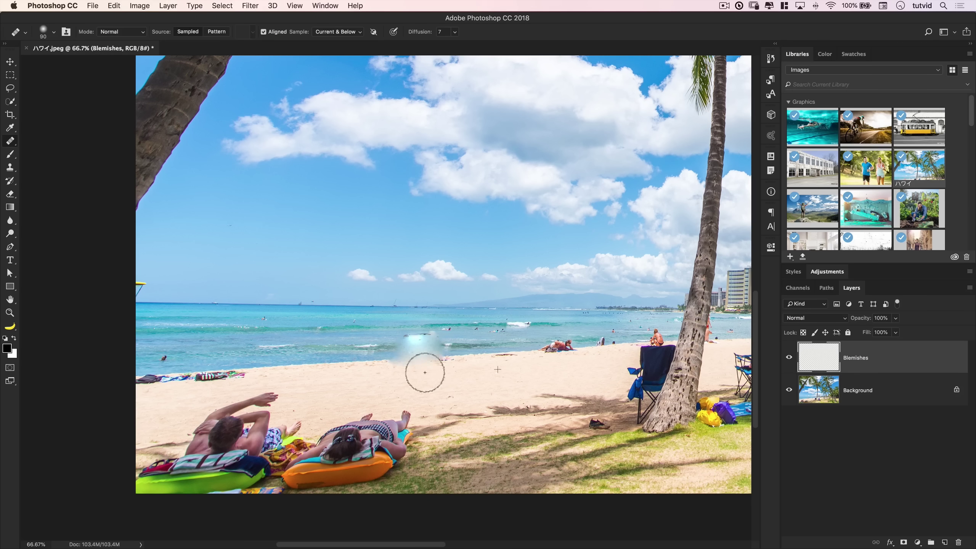
key("ctrl+z")
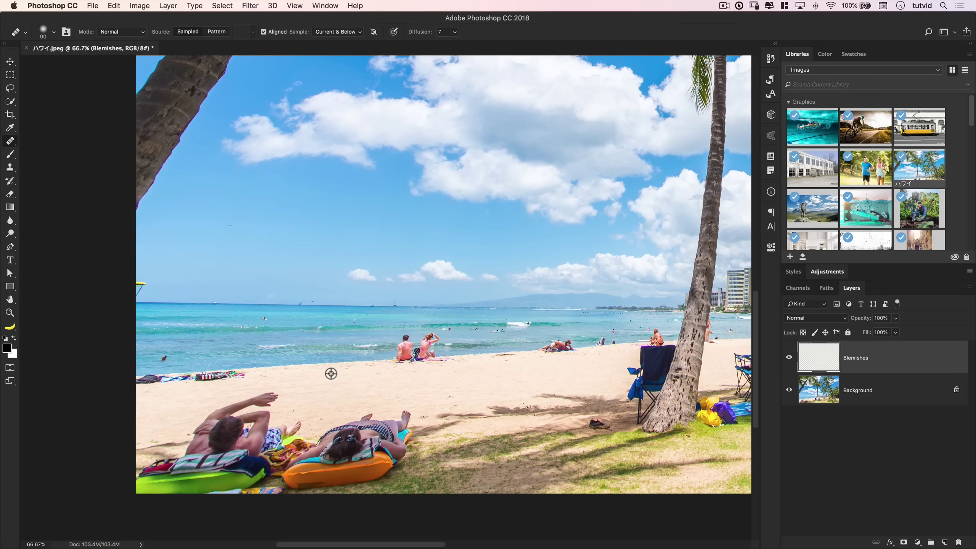
Heal out the couple at the water's edge and restore wave texture from clean water
left_click(319, 366, "alt")
mouse_move(396, 366)
left_mouse_down()
mouse_move(410, 354)
mouse_move(447, 366)
mouse_move(403, 342)
mouse_move(446, 344)
mouse_move(402, 352)
left_mouse_up()
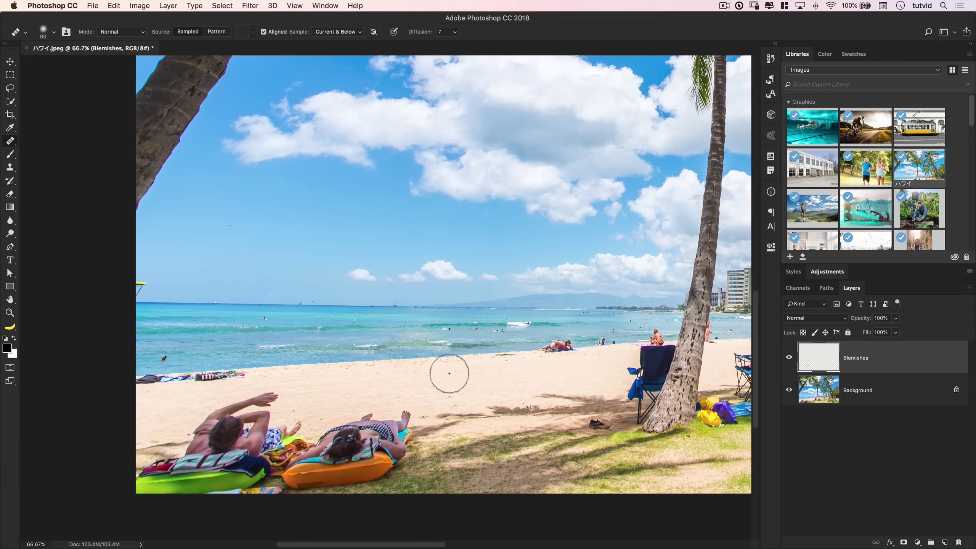
left_click(277, 350, "alt")
mouse_move(389, 353)
left_mouse_down()
mouse_move(433, 347)
mouse_move(338, 353)
left_mouse_up()
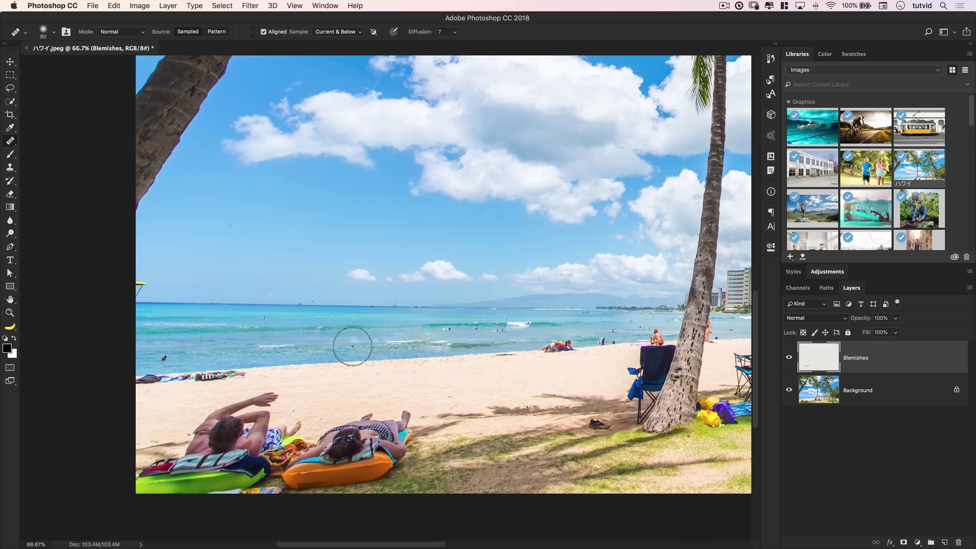
With a smaller brush, remove the towels, a sunbather and the shoe from the sand
key("bracketleft")
key("bracketleft")
key("bracketleft")
mouse_move(232, 372)
left_mouse_down()
mouse_move(247, 375)
mouse_move(148, 386)
left_mouse_up()
key("bracketright")
key("bracketright")
key("bracketright")
key("bracketright")
key("bracketleft")
key("bracketleft")
key("bracketleft")
key("bracketleft")
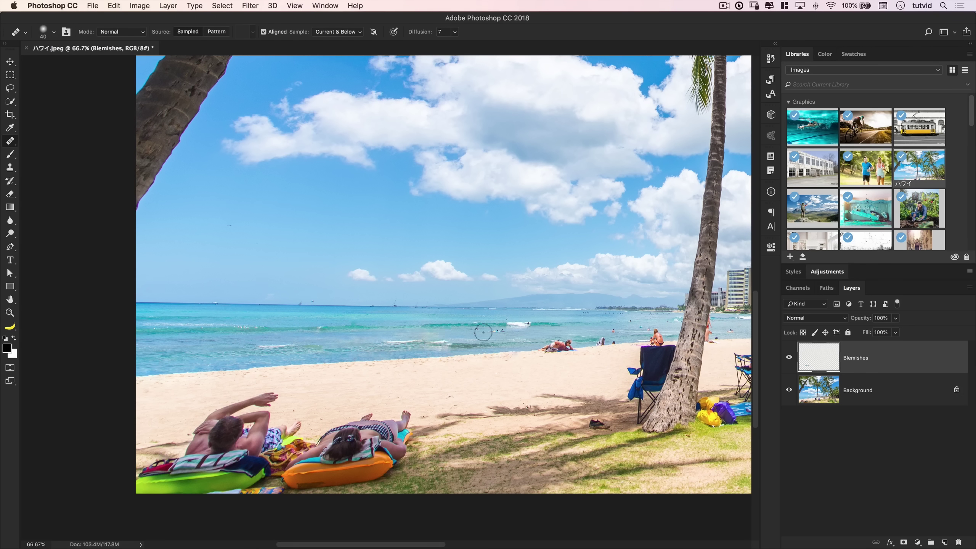
left_click_drag(483, 331, 496, 335)
mouse_move(541, 355)
left_mouse_down()
mouse_move(572, 353)
mouse_move(550, 348)
mouse_move(581, 376)
mouse_move(613, 348)
left_mouse_up()
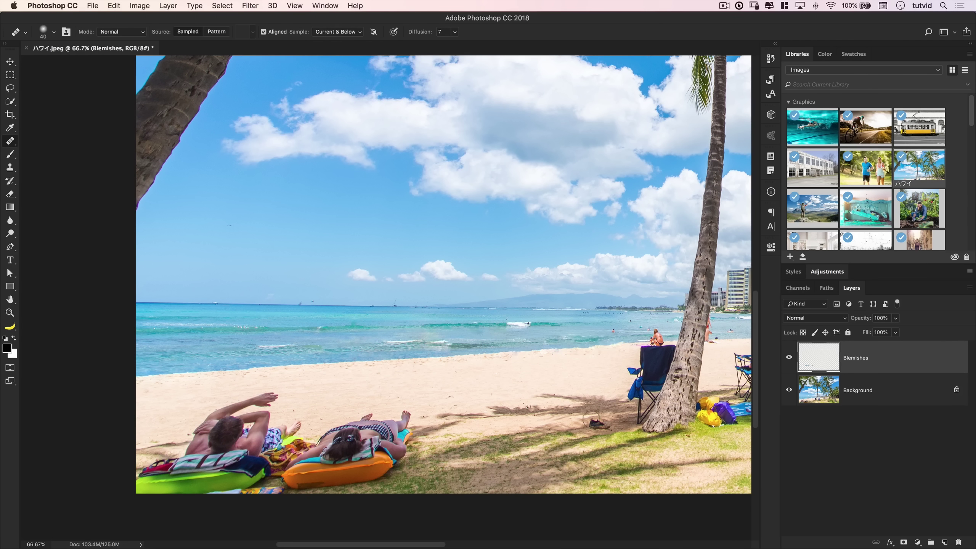
left_click_drag(582, 430, 611, 427)
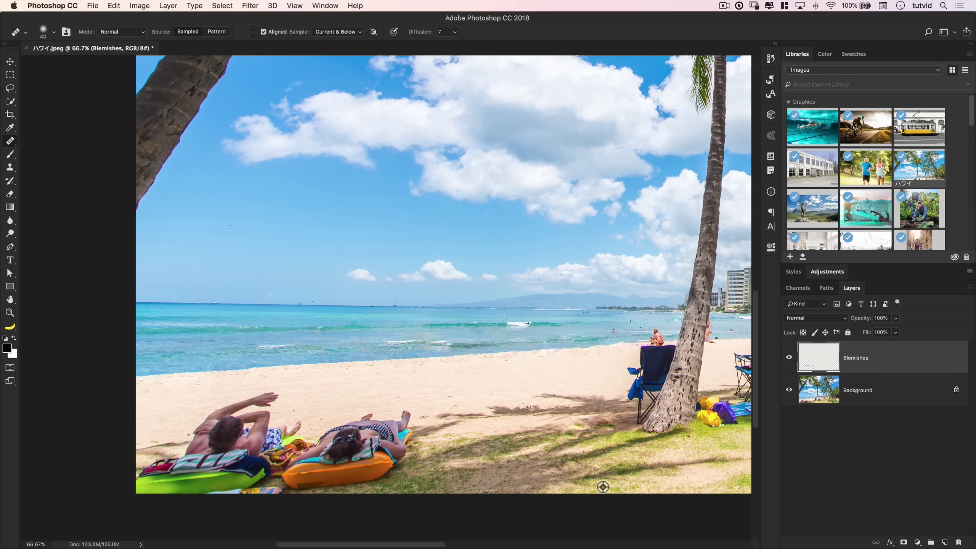
key("bracketright")
key("bracketright")
key("bracketright")
key("bracketright")
key("bracketright")
key("bracketright")
key("bracketright")
key("bracketright")
Heal out the foreground sunbathers on their floats and the stick and white debris
mouse_move(336, 469)
left_mouse_down()
mouse_move(366, 486)
mouse_move(165, 497)
mouse_move(175, 466)
mouse_move(228, 437)
mouse_move(196, 429)
mouse_move(371, 450)
mouse_move(407, 412)
left_mouse_up()
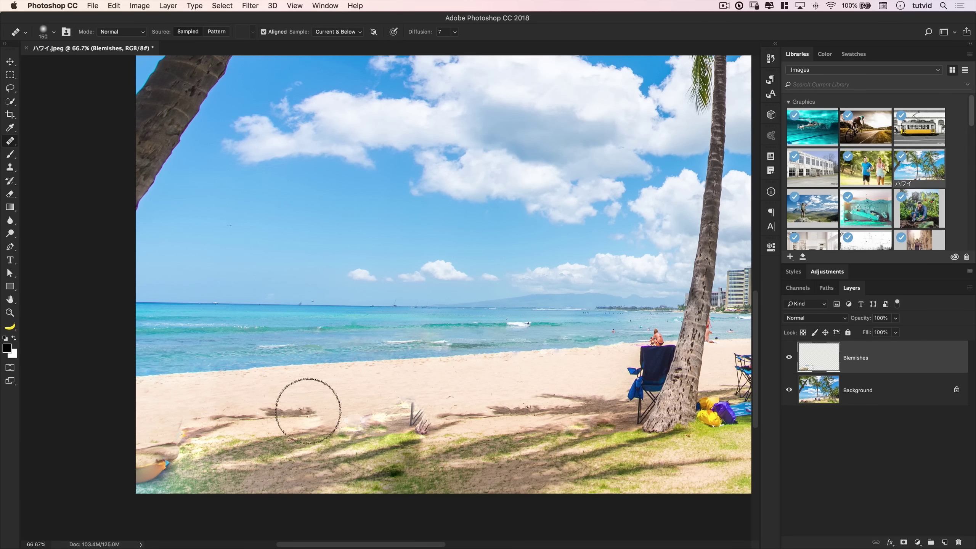
left_click(307, 431)
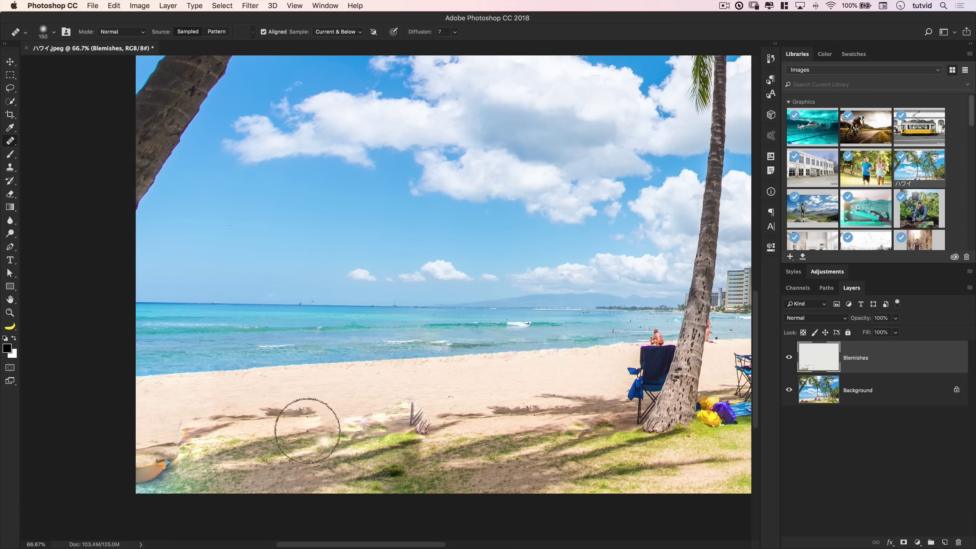
left_click(455, 31)
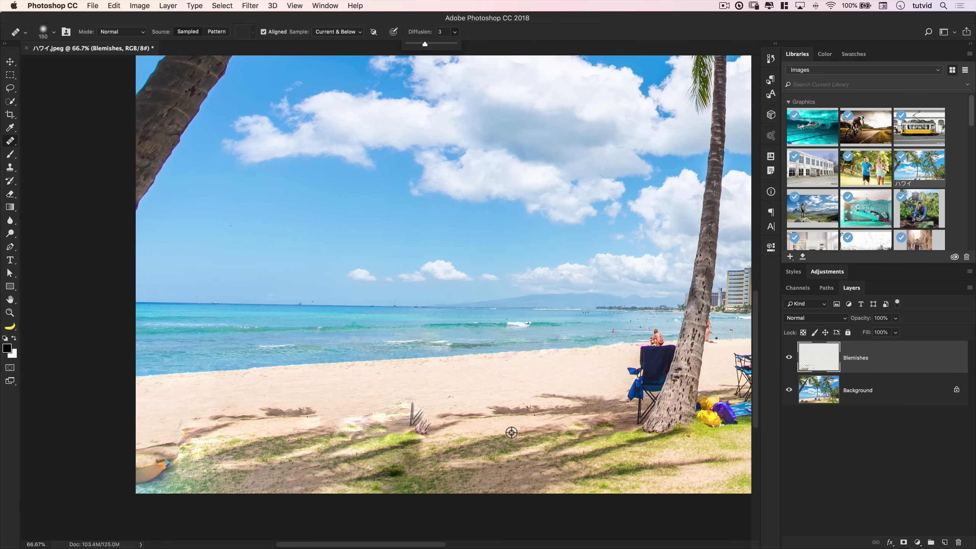
mouse_move(419, 419)
left_mouse_down()
mouse_move(405, 420)
mouse_move(420, 419)
mouse_move(414, 403)
mouse_move(387, 428)
mouse_move(435, 429)
mouse_move(391, 427)
left_mouse_up()
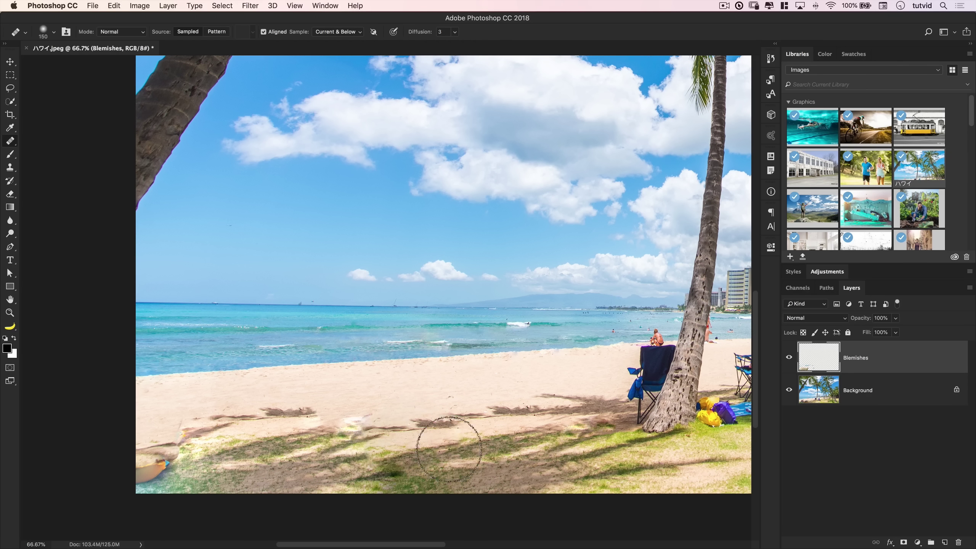
left_click(411, 393, "alt")
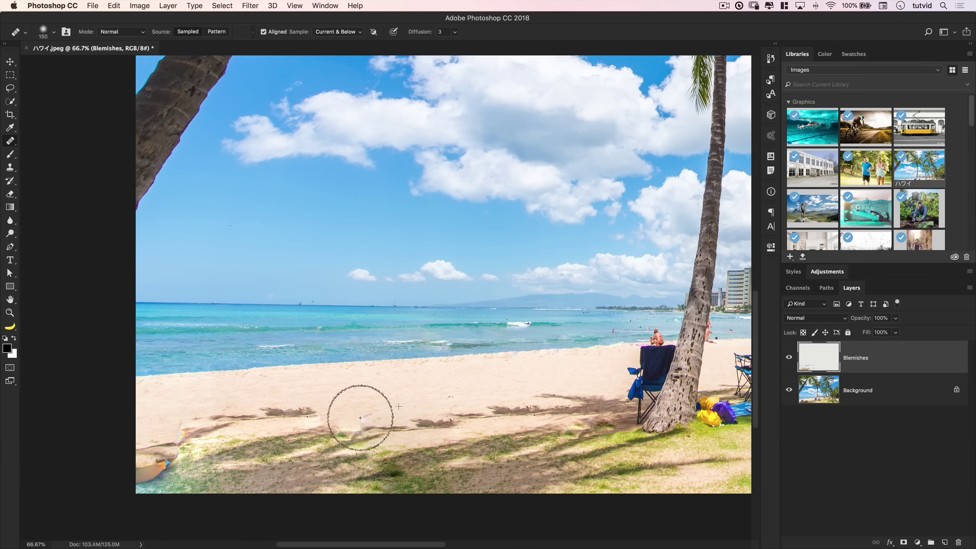
mouse_move(359, 414)
left_mouse_down()
mouse_move(368, 420)
mouse_move(348, 421)
mouse_move(453, 419)
mouse_move(432, 431)
left_mouse_up()
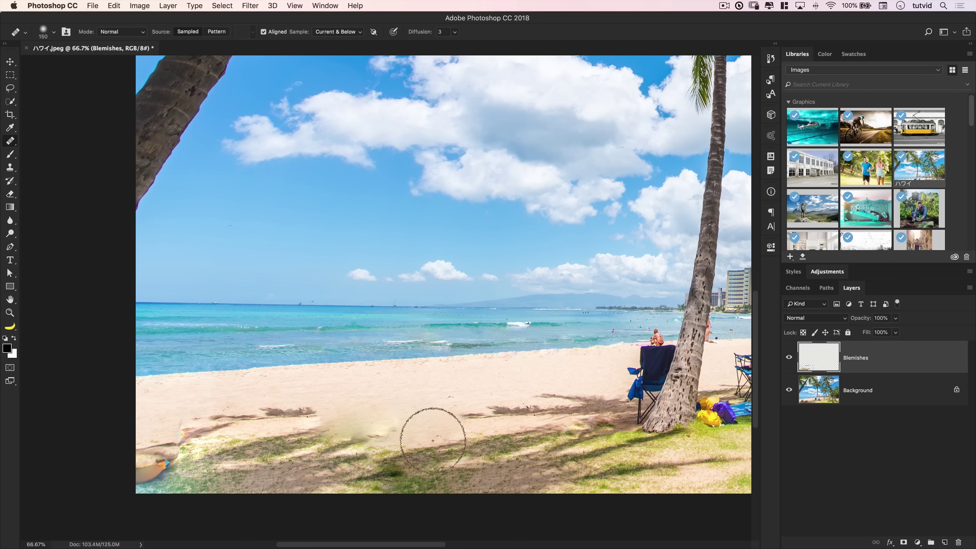
Blend the dark shadow patches, orange object and sunlit grass patch into the surrounding sand
left_click(394, 402, "alt")
mouse_move(365, 436)
left_mouse_down()
mouse_move(276, 413)
mouse_move(329, 408)
mouse_move(321, 414)
mouse_move(348, 439)
mouse_move(194, 425)
mouse_move(274, 415)
mouse_move(260, 428)
mouse_move(203, 417)
left_mouse_up()
left_click(344, 406, "alt")
mouse_move(217, 453)
left_mouse_down()
mouse_move(157, 457)
mouse_move(174, 467)
left_mouse_up()
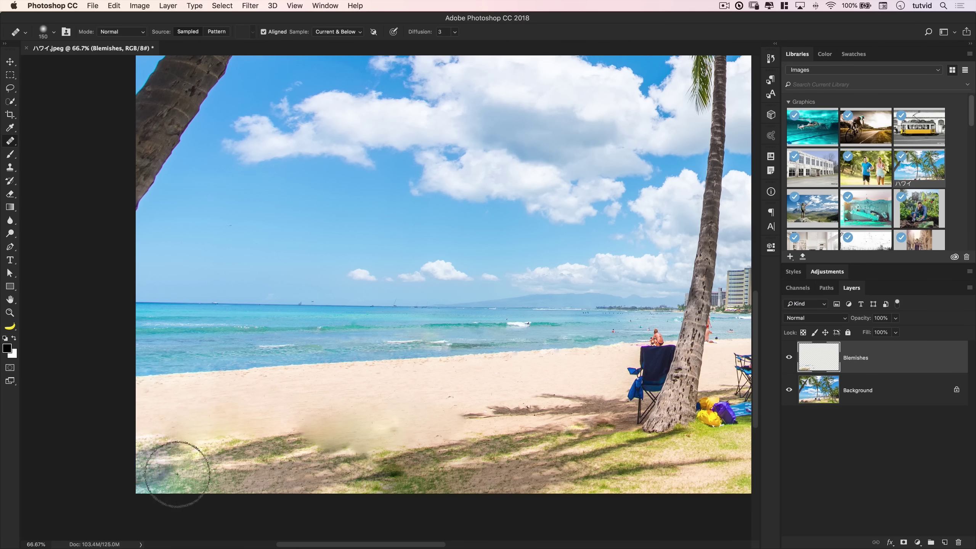
left_click_drag(499, 406, 370, 399)
left_click_drag(263, 405, 325, 405)
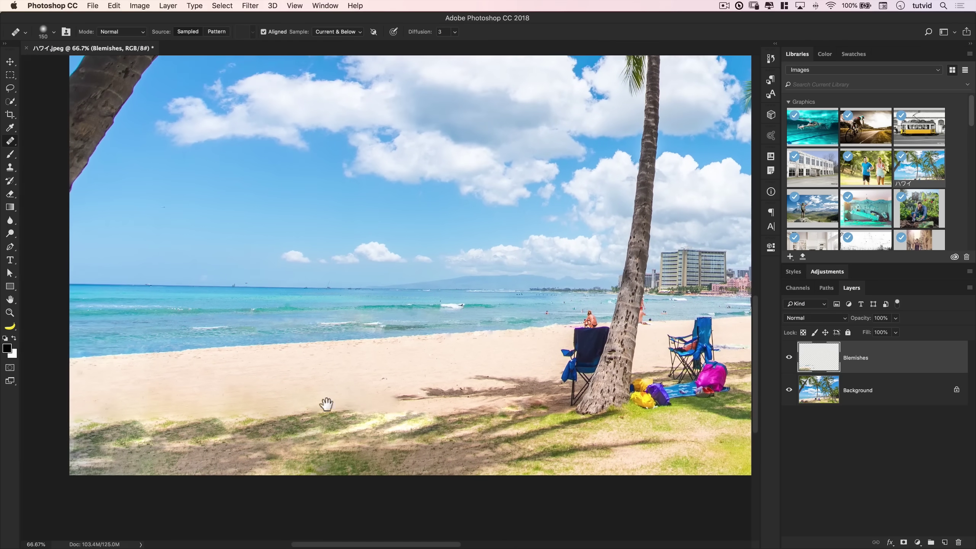
mouse_move(399, 400)
left_mouse_down()
mouse_move(364, 377)
mouse_move(441, 380)
left_mouse_up()
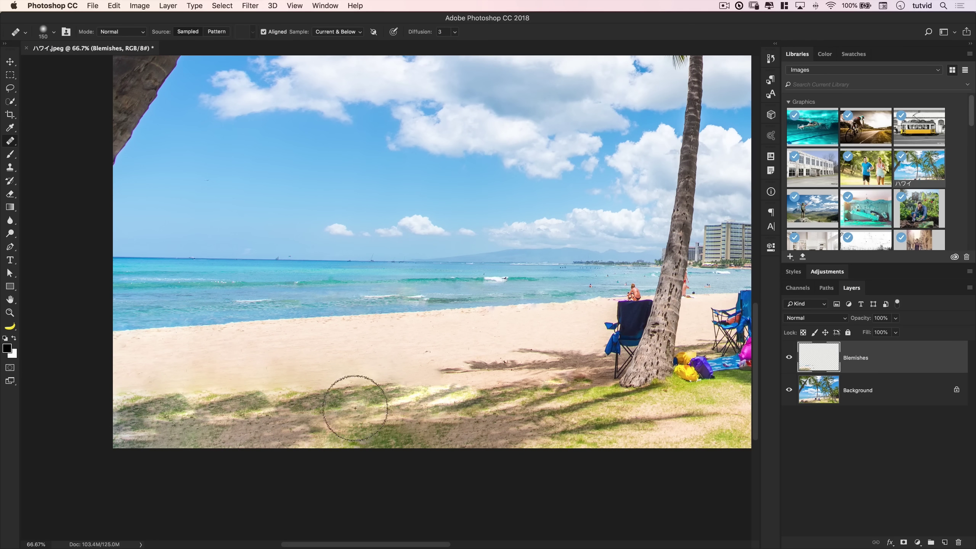
key("bracketleft")
key("bracketleft")
key("bracketleft")
key("bracketleft")
key("bracketleft")
key("bracketleft")
key("bracketleft")
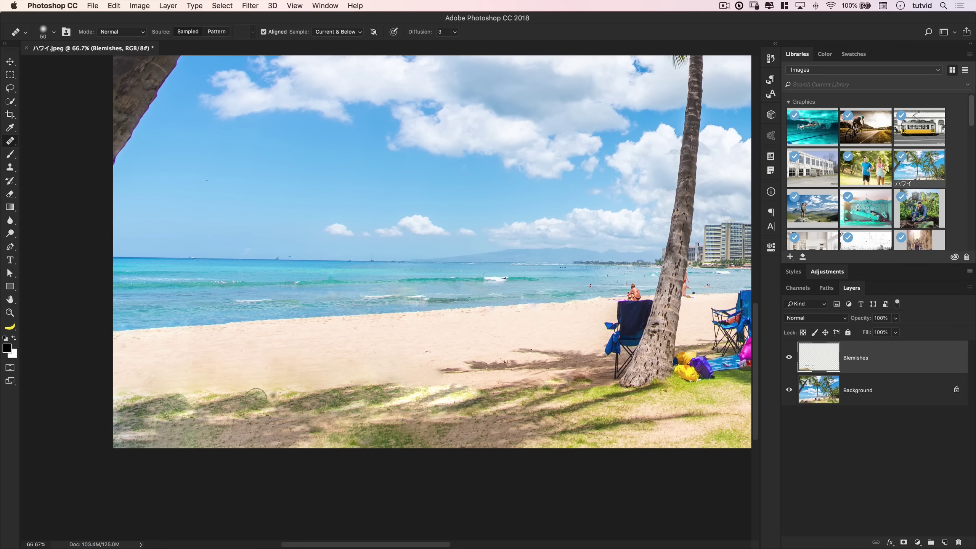
left_click_drag(497, 392, 423, 374)
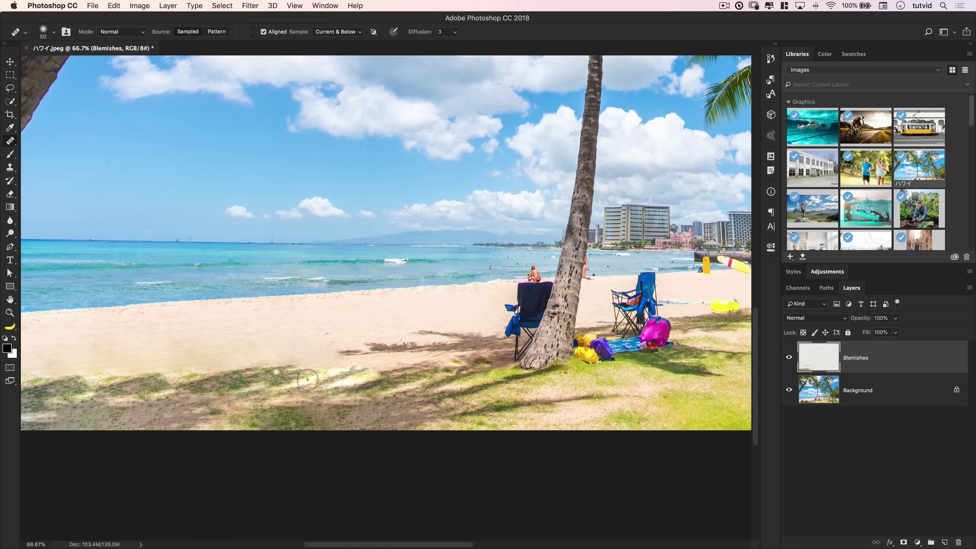
mouse_move(306, 375)
left_mouse_down()
mouse_move(285, 392)
mouse_move(335, 380)
mouse_move(380, 384)
left_mouse_up()
Zoom out and toggle the Blemishes layer off and on repeatedly to compare the beach photo before and after
key("super+minus")
key("super+minus")
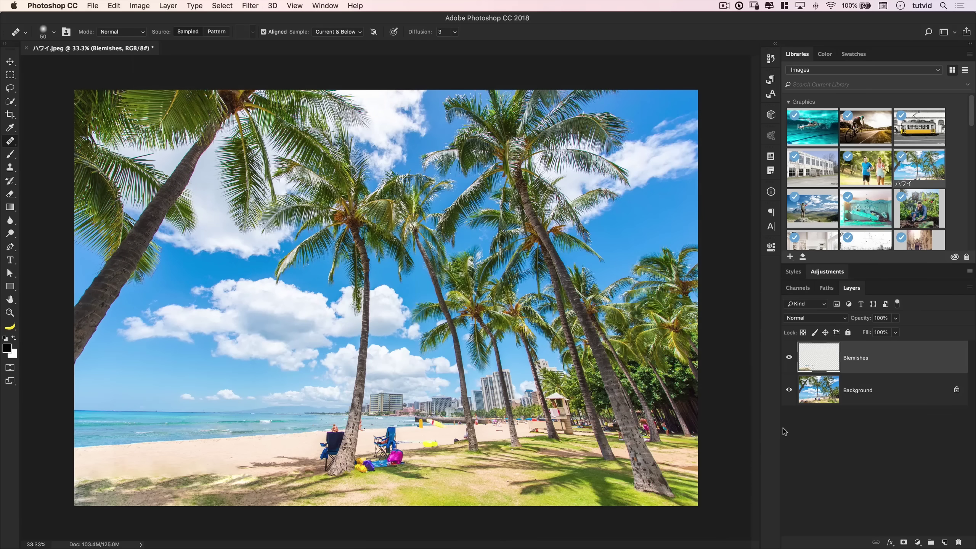
left_click(789, 359)
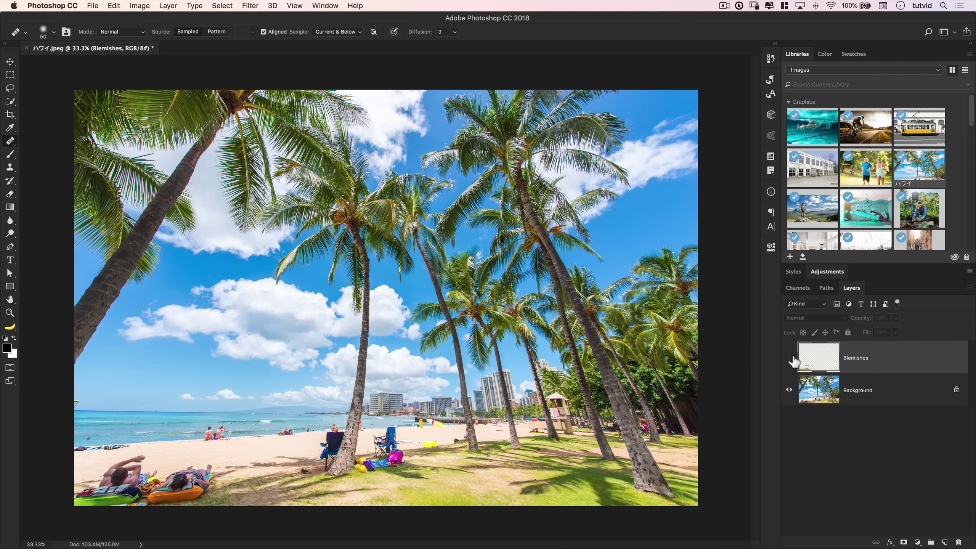
left_click(790, 359)
left_click(790, 360)
left_click(790, 360)
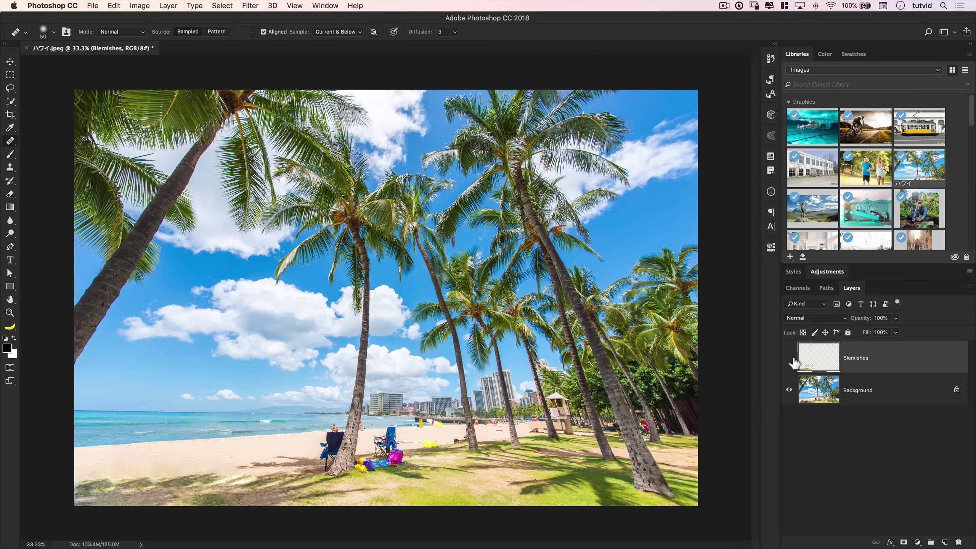
left_click(790, 360)
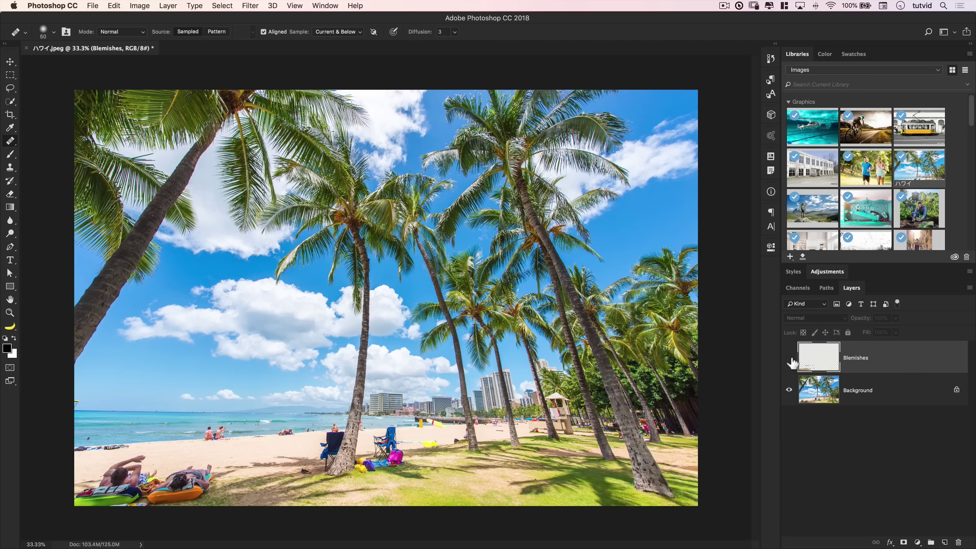
left_click(789, 360)
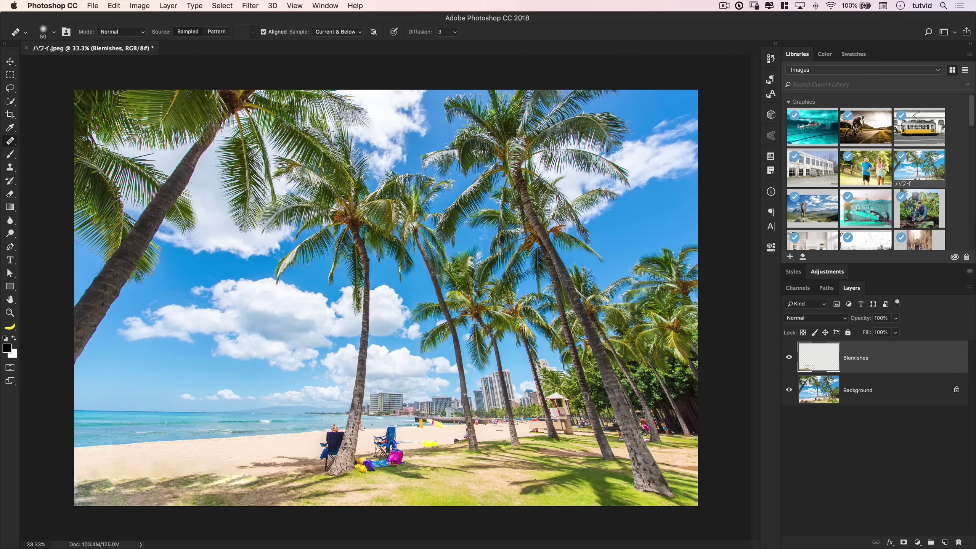
left_click(789, 358)
left_click(789, 358)
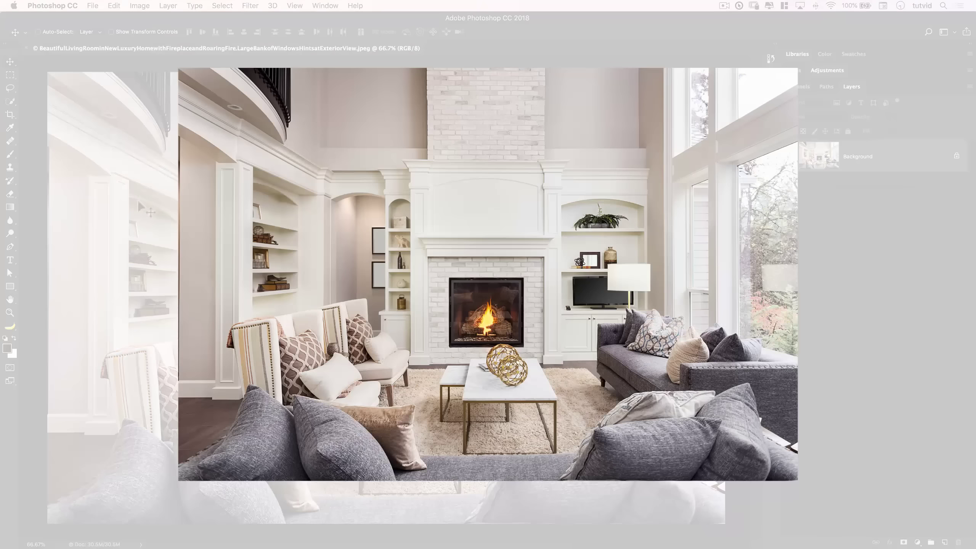
Pick the Clone Stamp at 100% opacity sampling Current & Below, and add an empty Layer 1
left_click_drag(10, 167, 62, 168)
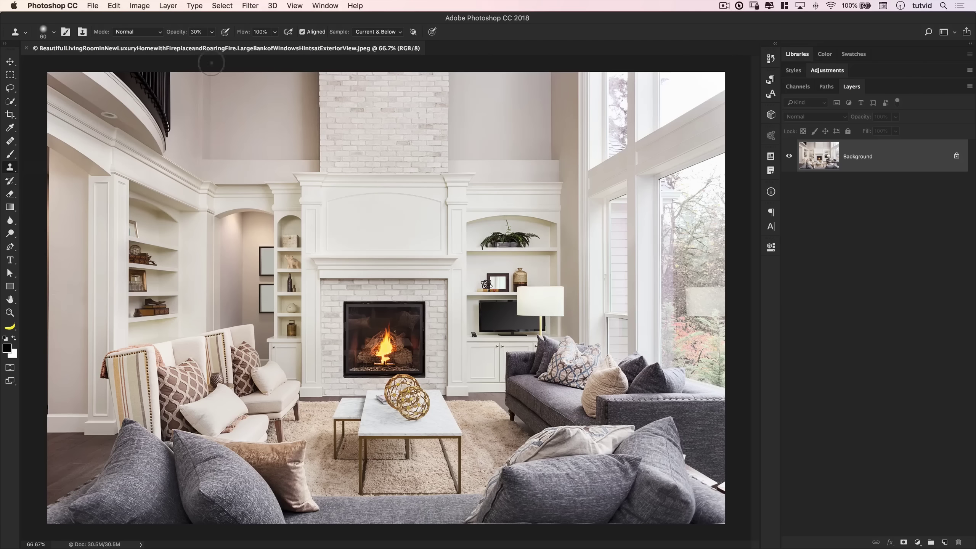
left_click(211, 32)
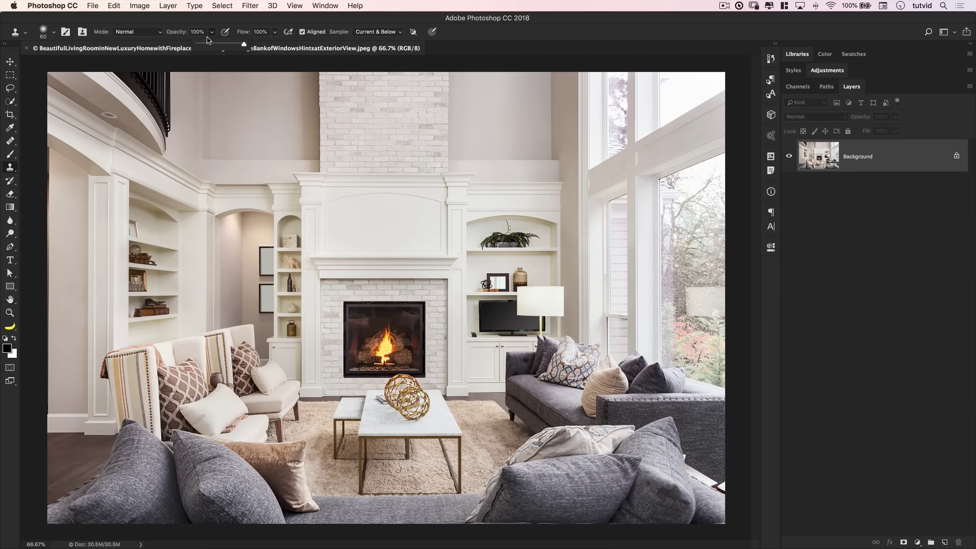
left_click_drag(219, 20, 187, 38)
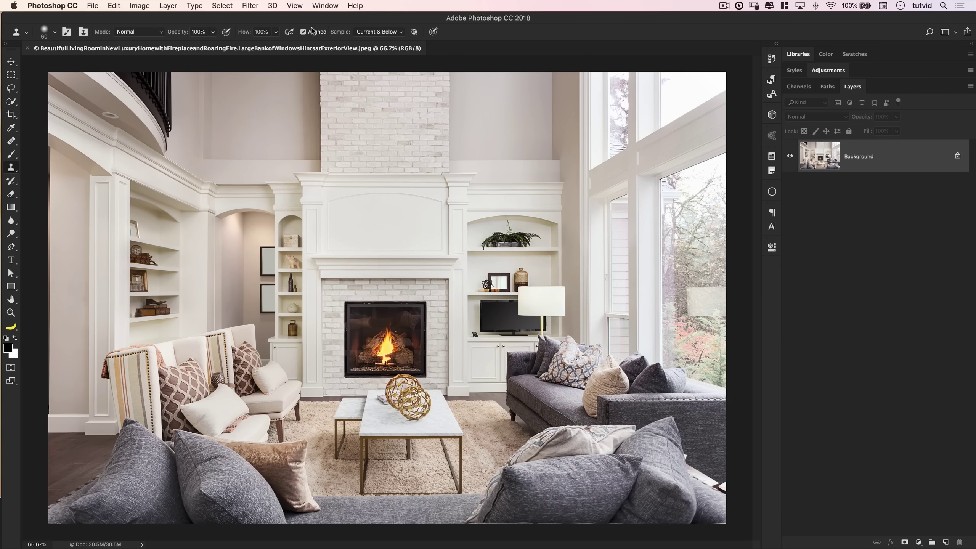
left_click(398, 34)
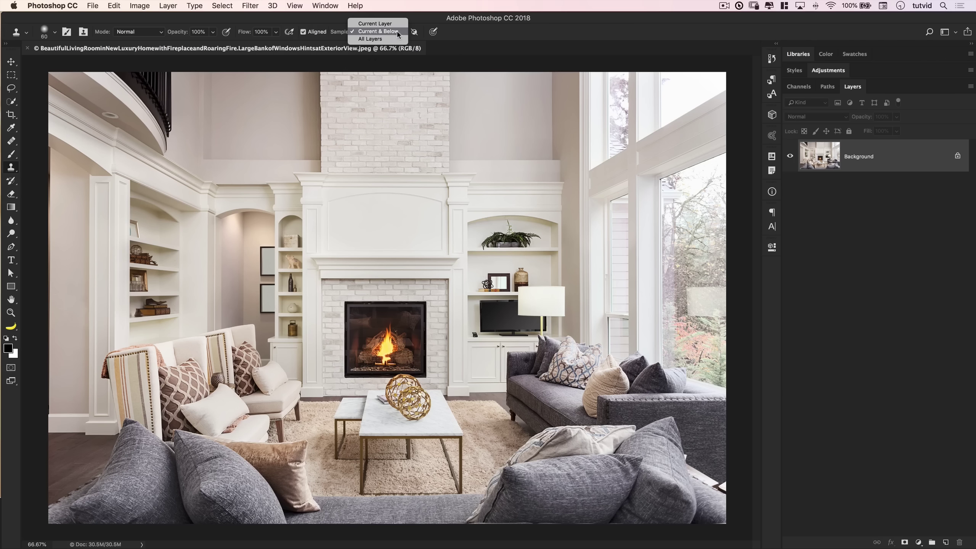
left_click(363, 32)
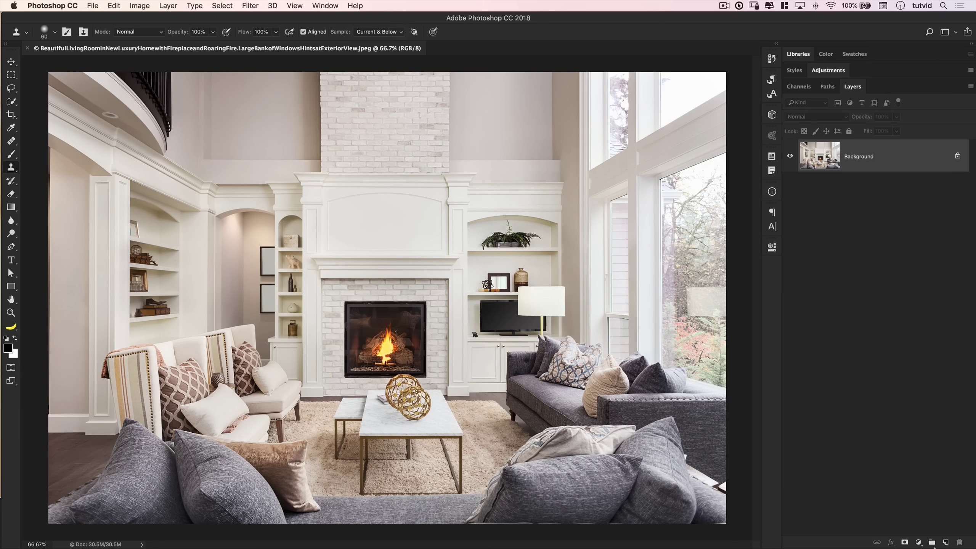
left_click(946, 543)
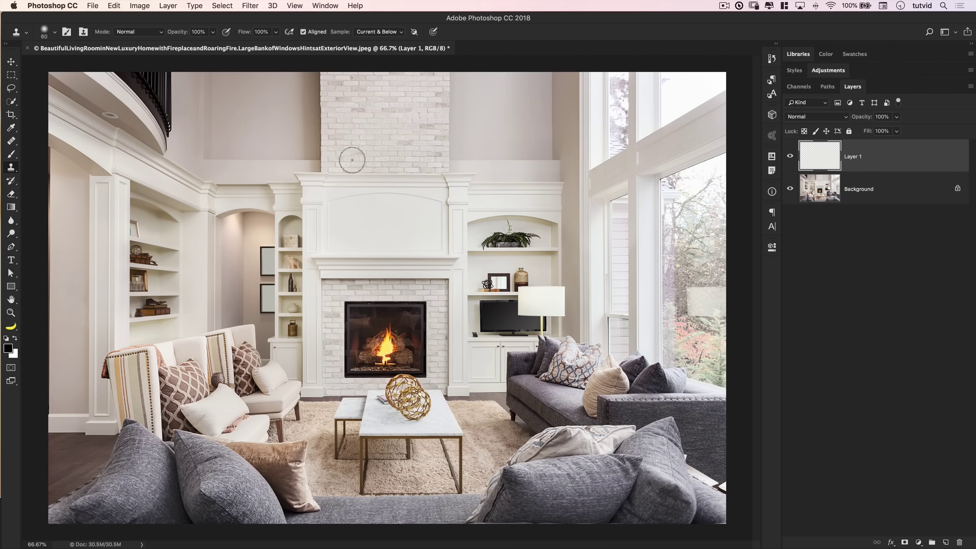
left_click(325, 6)
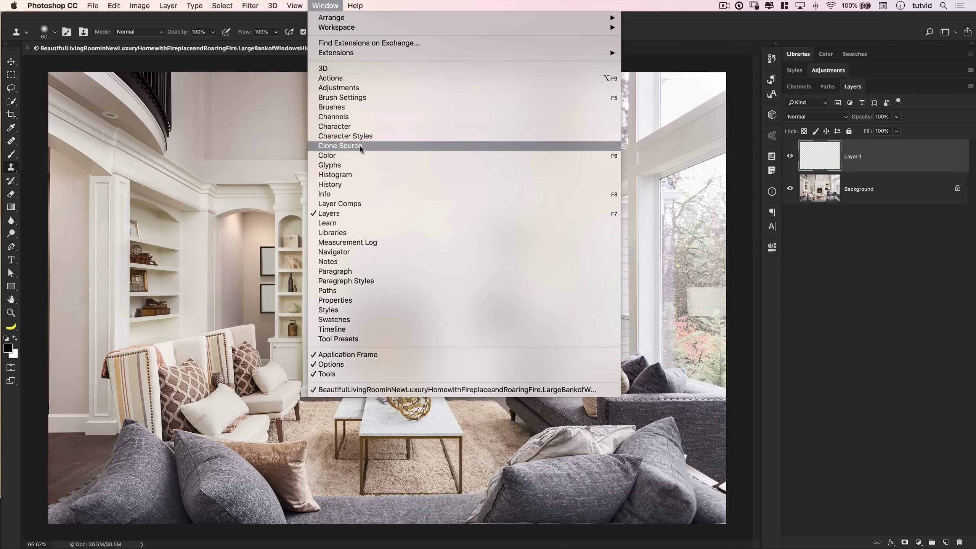
Review the Clone Source panel, close it, and zoom in on the fireplace
key("Escape")
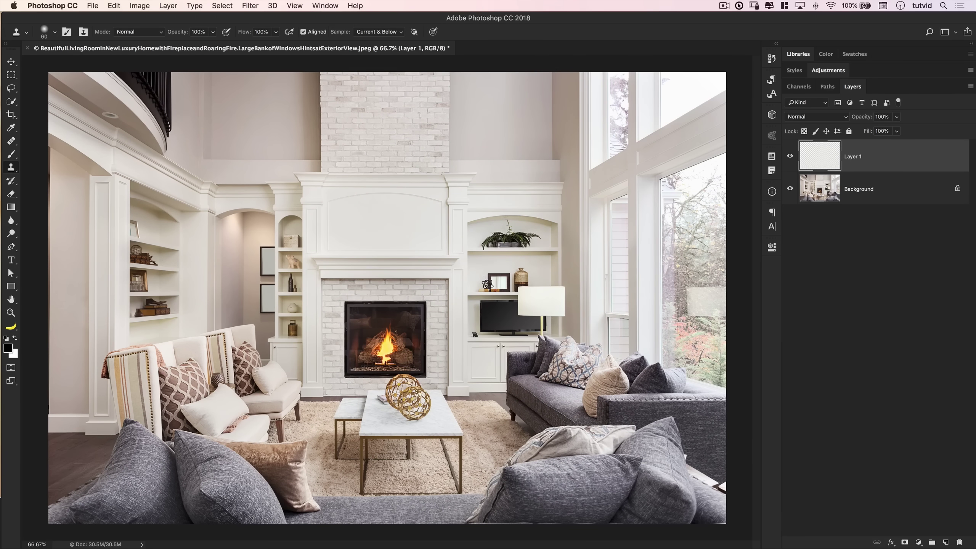
left_click_drag(729, 387, 681, 104)
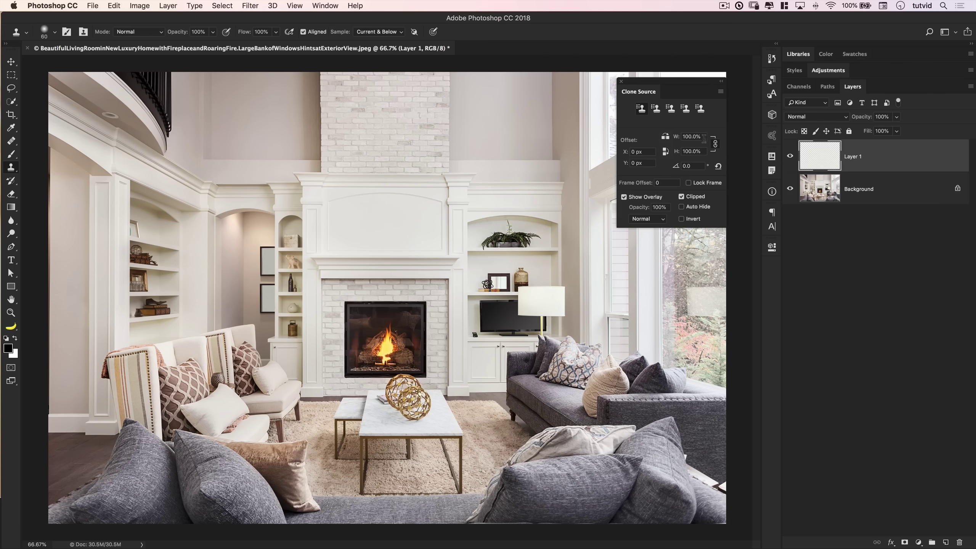
left_click(620, 81)
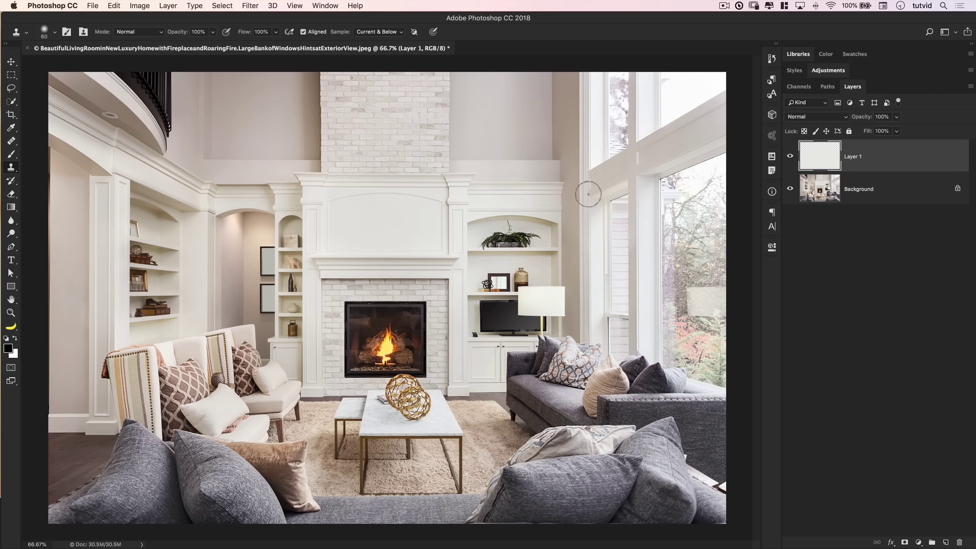
key("z")
left_click(375, 318)
Zoom in on the fireplace bricks, then zoom out and pan up toward the chimney
left_click(372, 326)
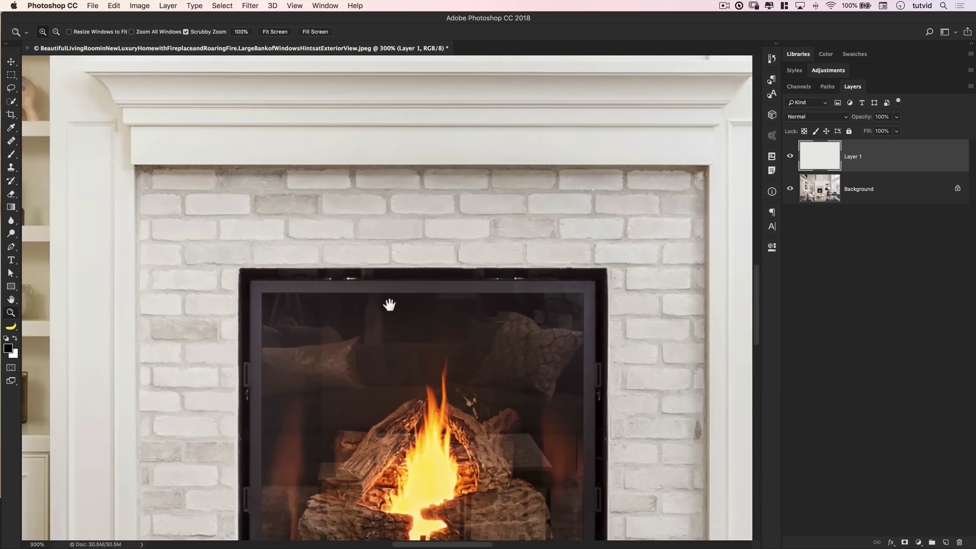
left_click_drag(388, 306, 353, 200)
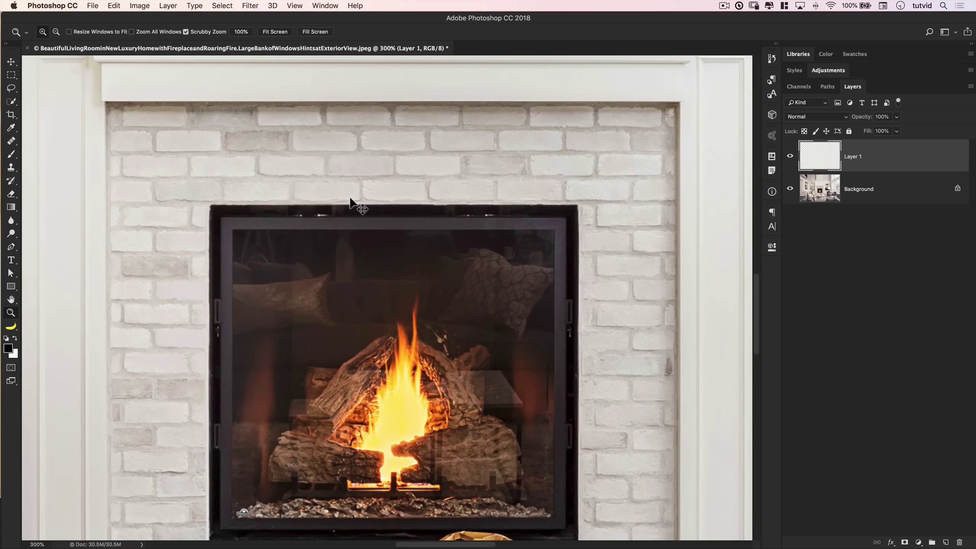
key("super+1")
left_click_drag(441, 164, 424, 374)
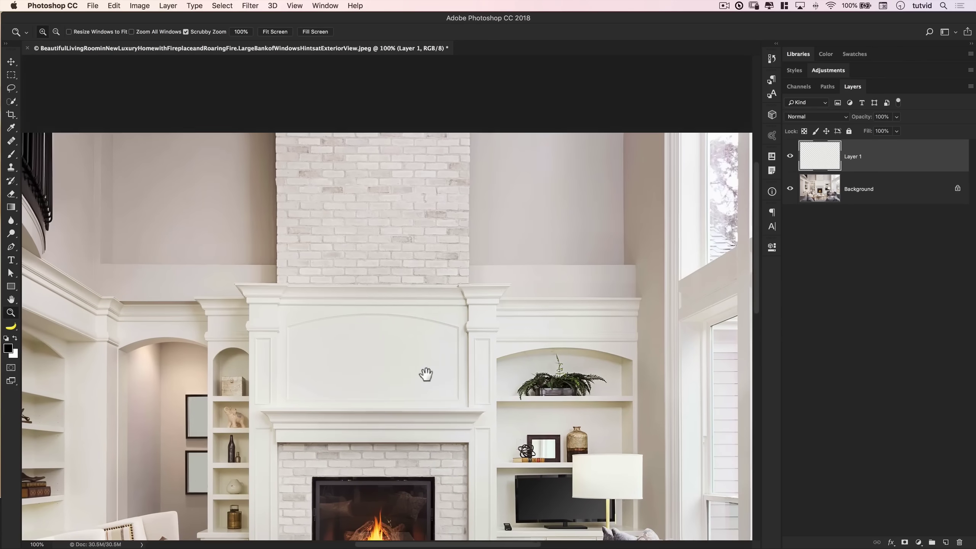
left_click_drag(364, 289, 440, 147)
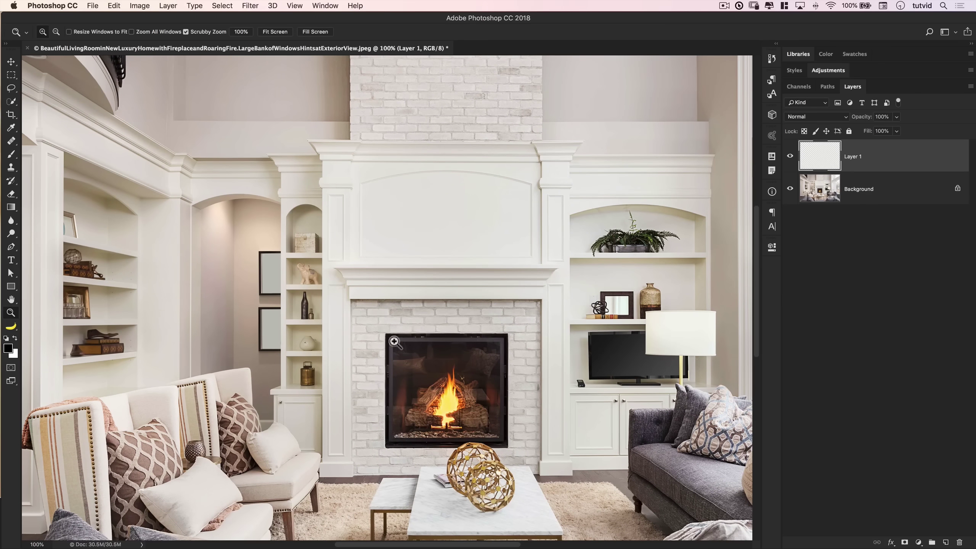
scroll(388, 337, "up", 10)
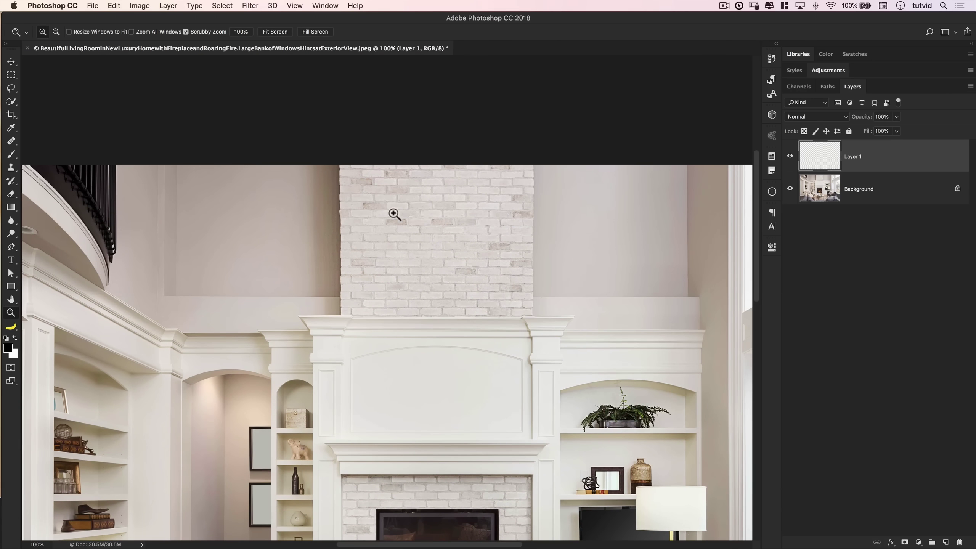
scroll(383, 249, "down", 10)
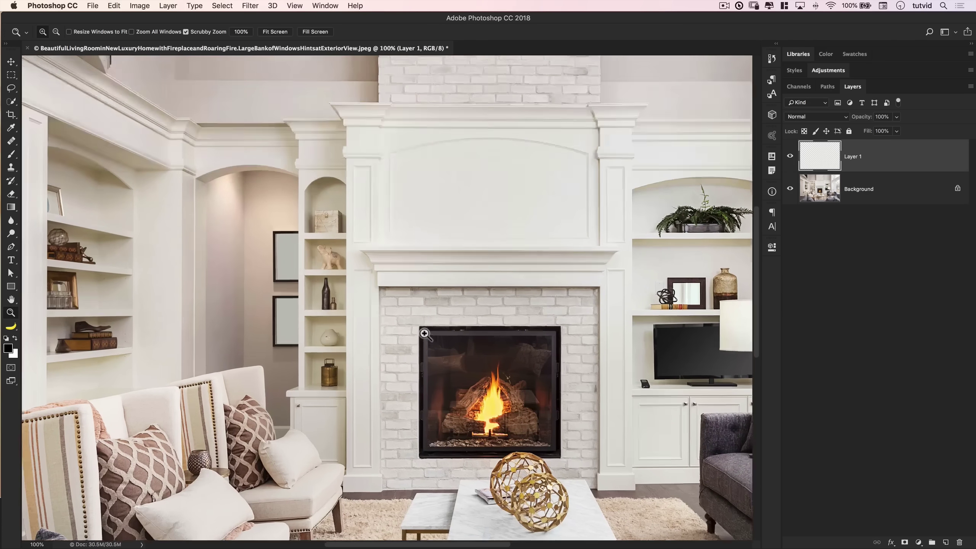
Inspect the fireplace's upper left corner, frame the brick chimney, and return to a smaller Clone Stamp brush
left_click(424, 333)
left_click(422, 337)
left_click(419, 344)
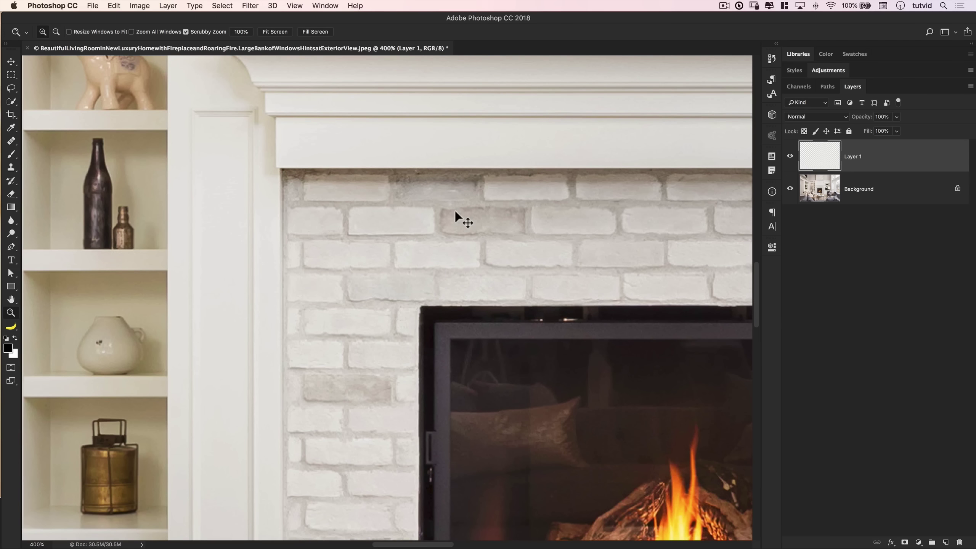
key("super+minus")
key("super+minus")
left_click_drag(493, 303, 440, 530)
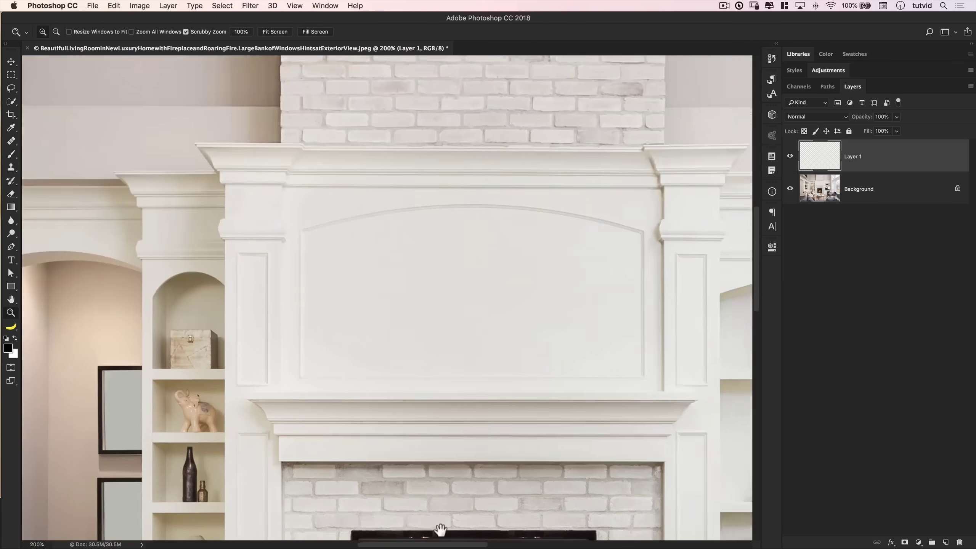
left_click_drag(541, 349, 545, 159)
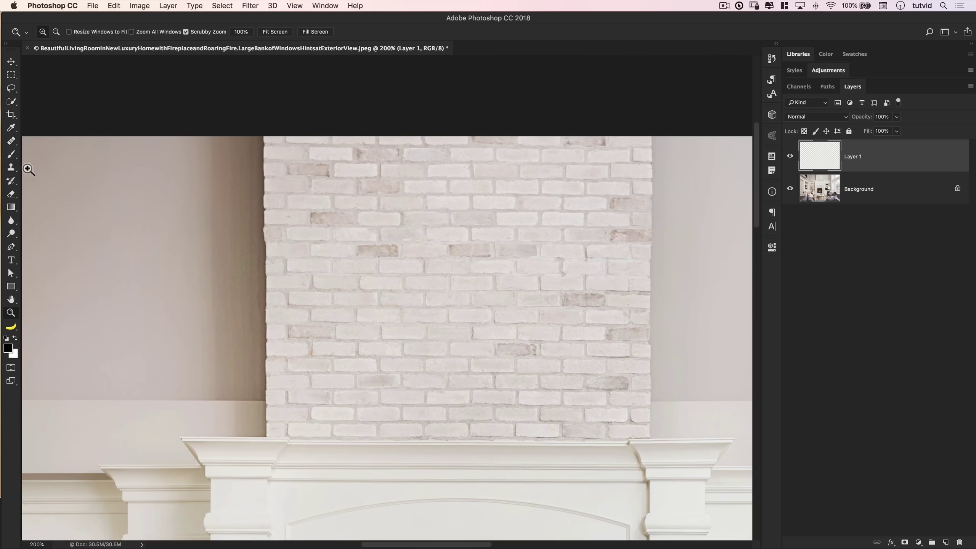
left_click_drag(28, 169, 22, 168)
key("s")
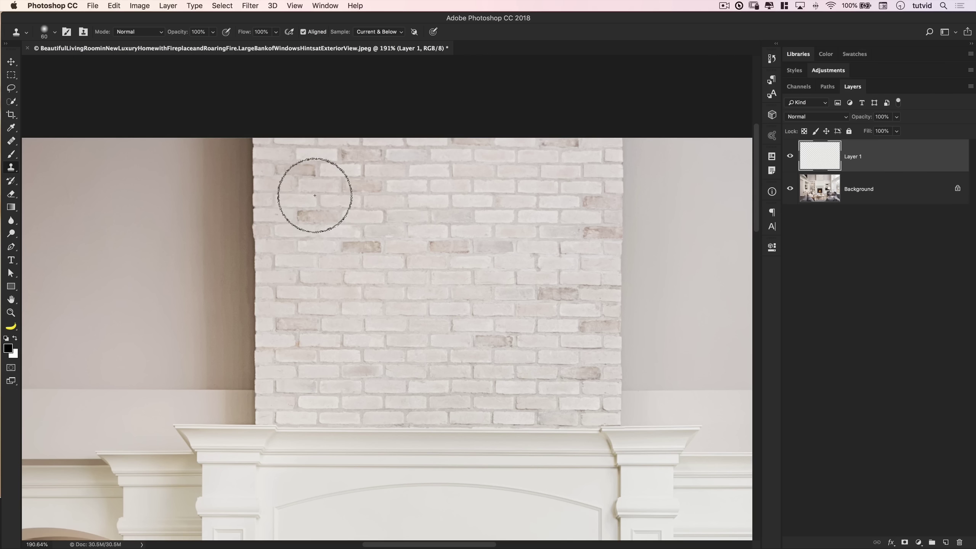
key("bracketleft")
key("bracketleft")
key("bracketleft")
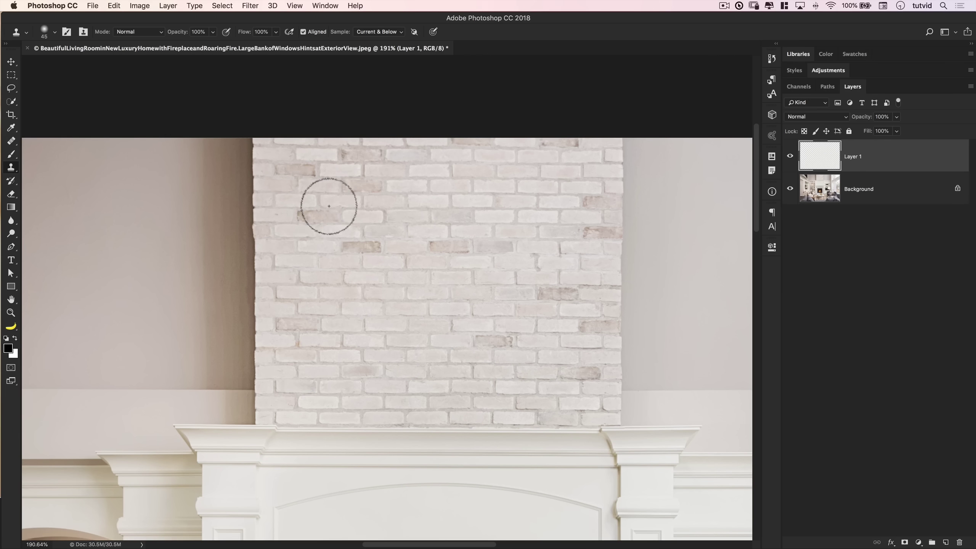
Set the clone brush hardness to 43%
right_click(321, 192)
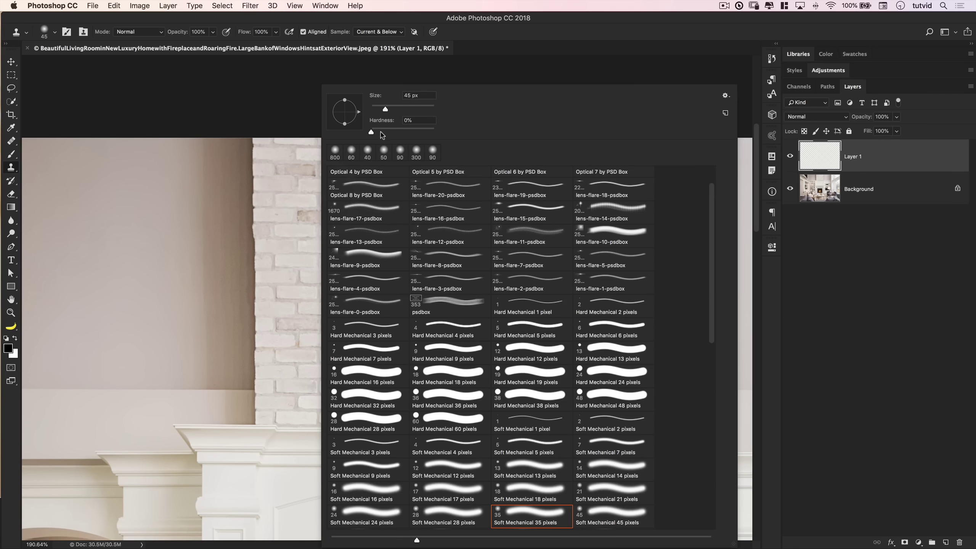
left_click_drag(375, 131, 398, 133)
left_click(341, 181)
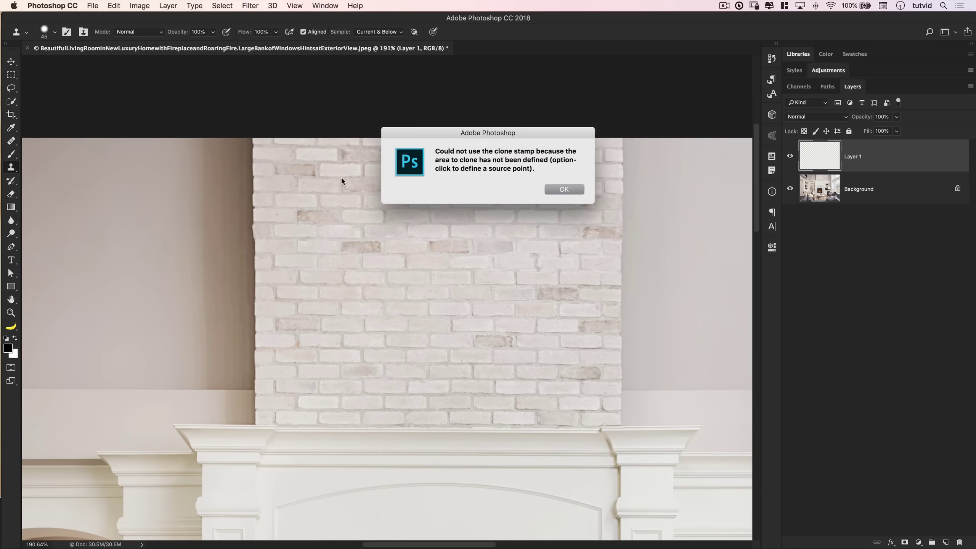
left_click(565, 189)
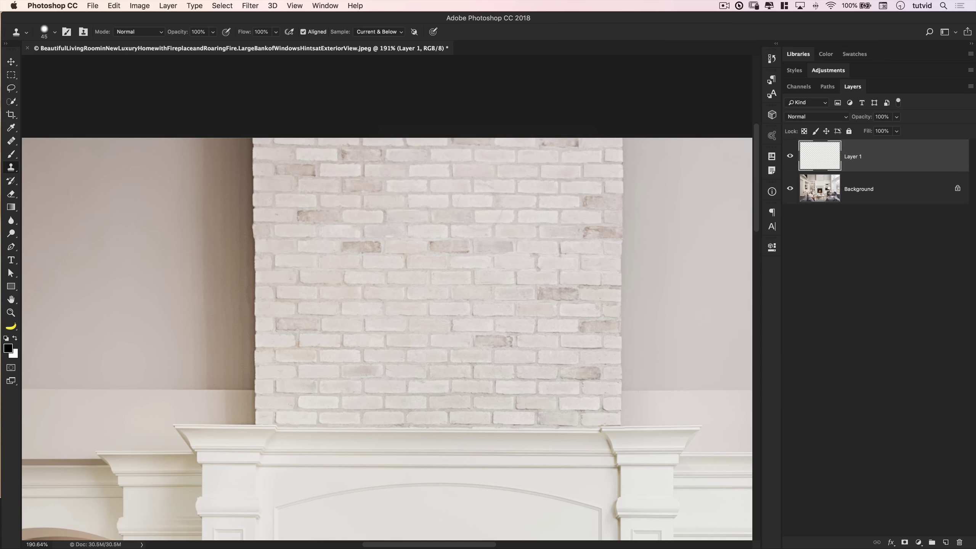
Sample the chimney bricks and paint them over the fireplace's top edge
left_click(319, 197, "alt")
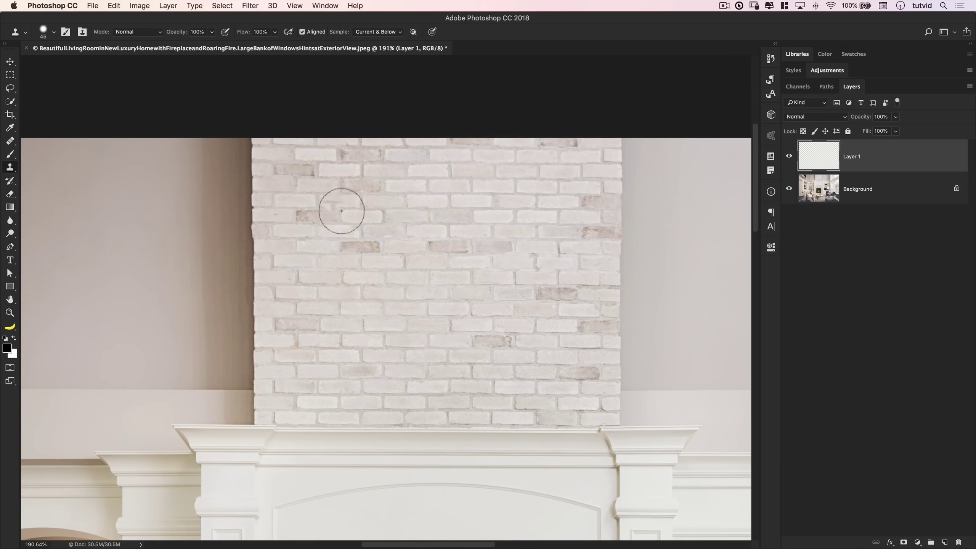
scroll(329, 233, "down", 15)
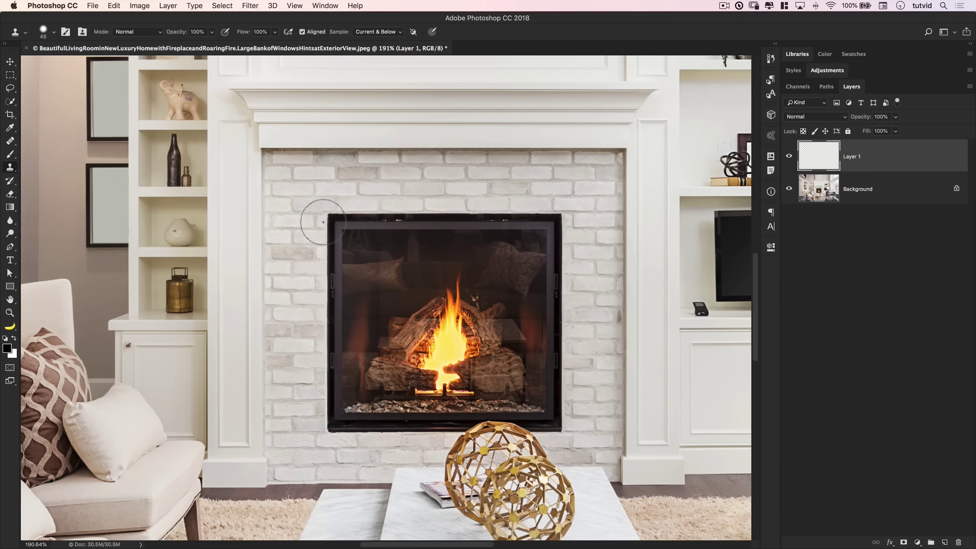
mouse_move(323, 221)
left_mouse_down()
mouse_move(475, 232)
mouse_move(555, 319)
mouse_move(511, 255)
mouse_move(328, 338)
mouse_move(379, 441)
mouse_move(526, 427)
mouse_move(569, 338)
mouse_move(473, 346)
mouse_move(351, 336)
mouse_move(464, 356)
mouse_move(459, 345)
left_mouse_up()
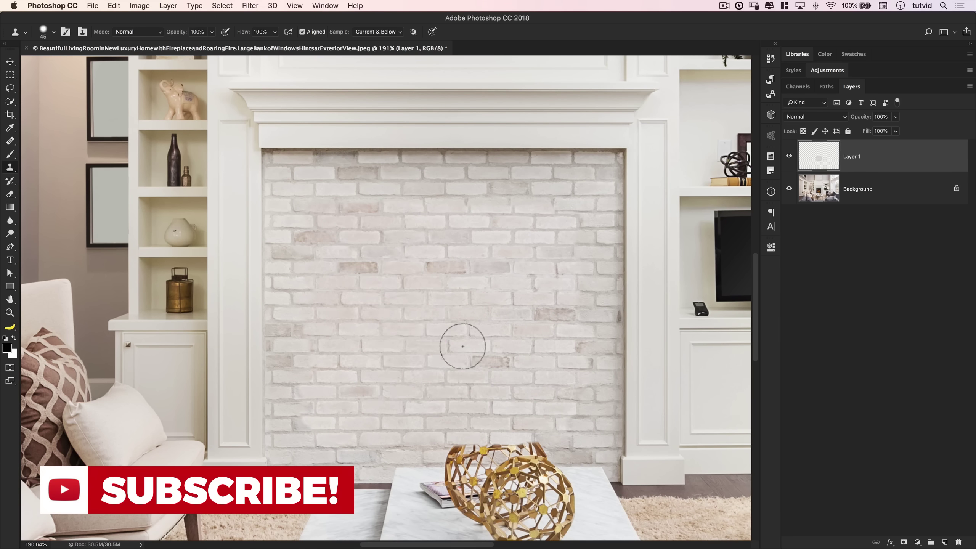
Fit the room on screen and toggle Layer 1 to compare the bricked fireplace with the original fire
key("super+0")
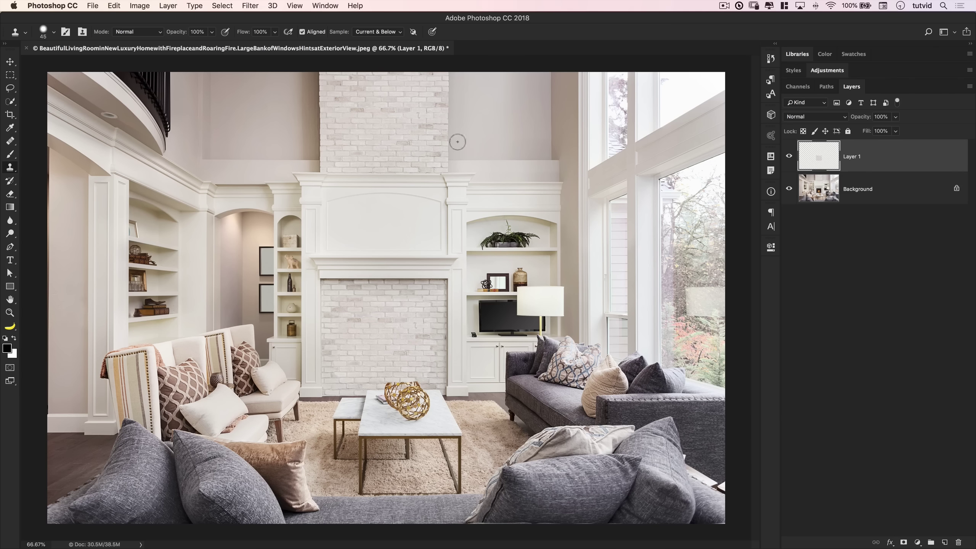
left_click(789, 155)
left_click(789, 155)
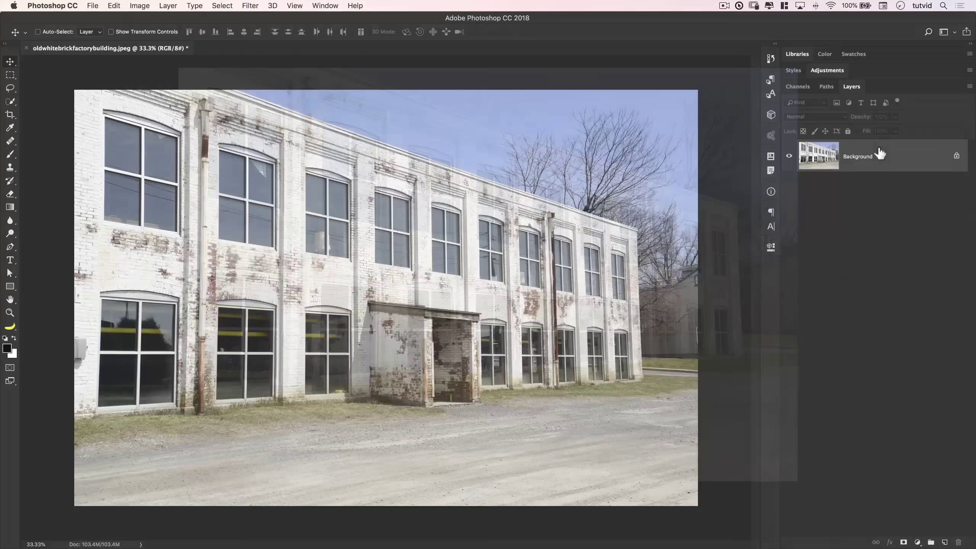
Duplicate the factory photo's Background as Layer 1 with Cmd+J
key("super+j")
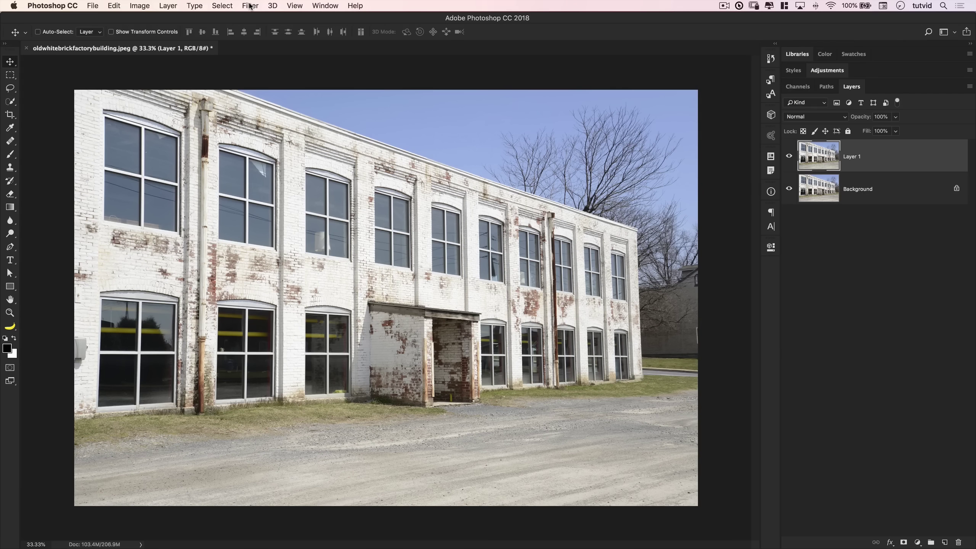
left_click(249, 5)
In Vanishing Point, draw a four-corner plane on the factory's front wall and extend its bottom to the ground
left_click(290, 98)
key("super+minus")
key("super+minus")
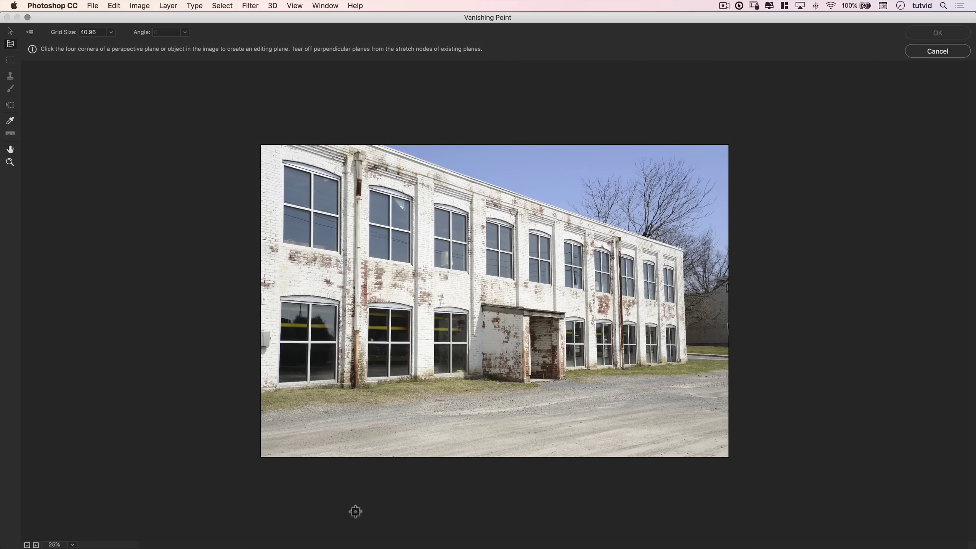
left_click(242, 395)
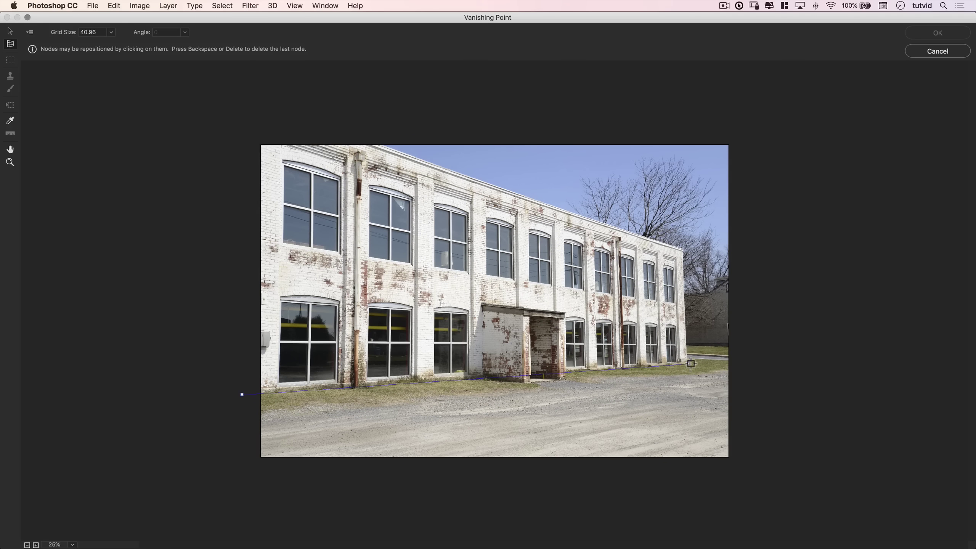
left_click(688, 363)
left_click(685, 248)
left_click(246, 99)
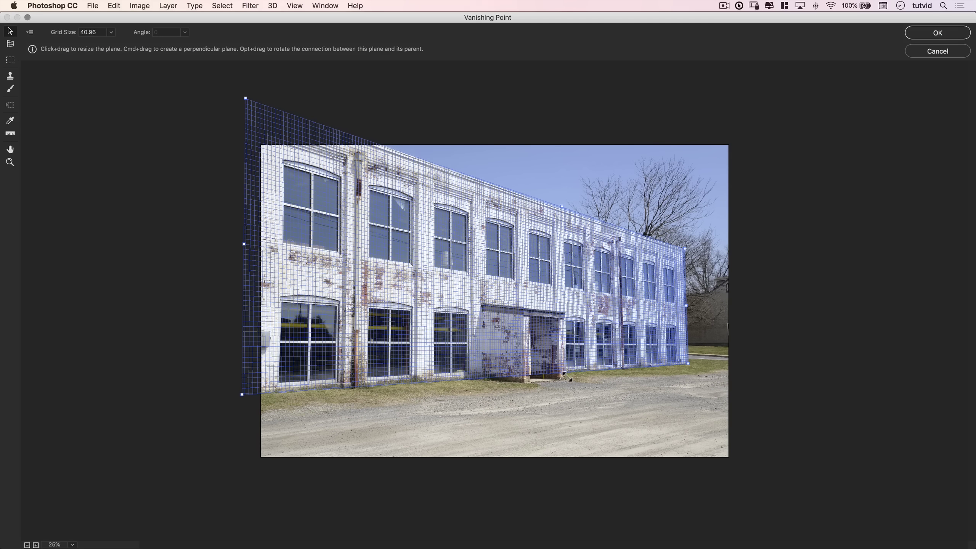
left_click_drag(566, 376, 563, 388)
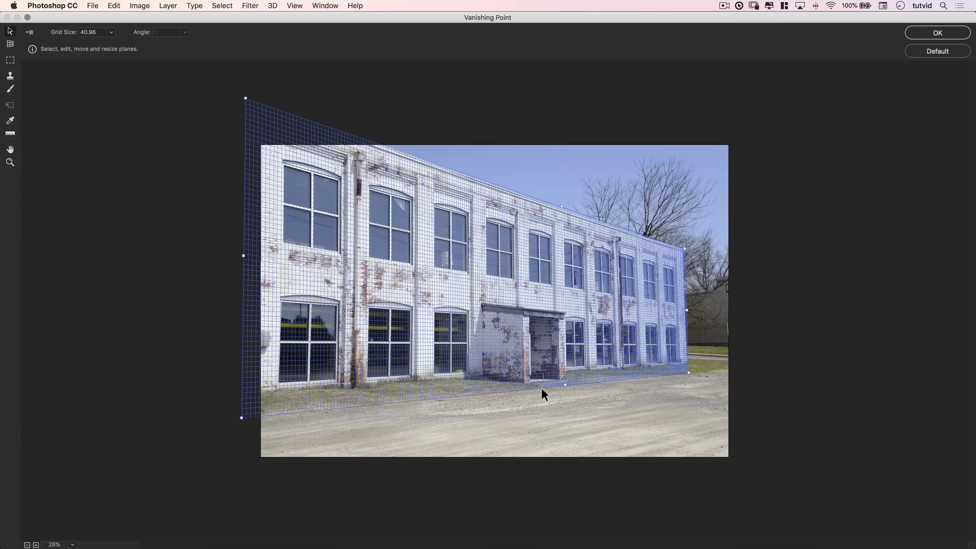
key("super+equal")
key("super+equal")
Enlarge and pan to the porch annex, then pick the Vanishing Point Stamp tool
key("space")
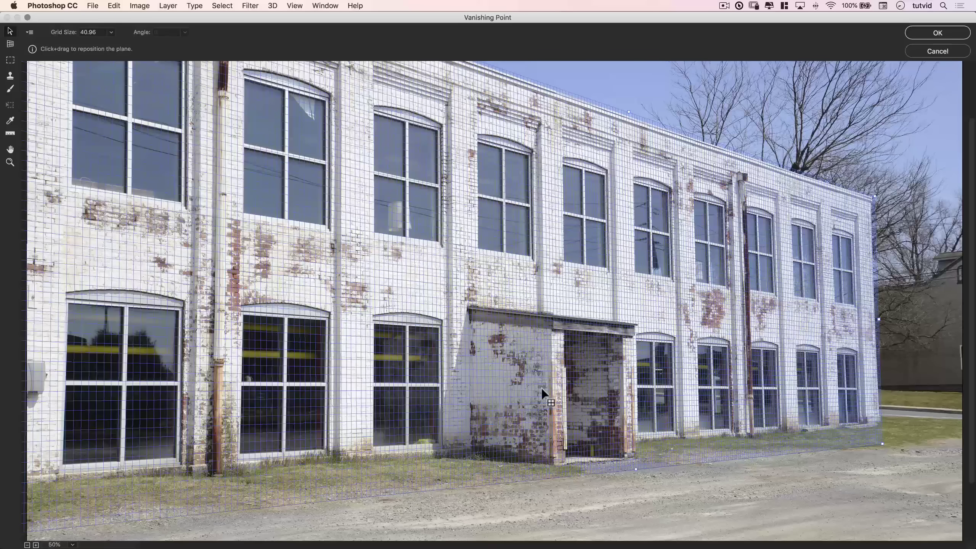
left_click_drag(542, 387, 517, 281)
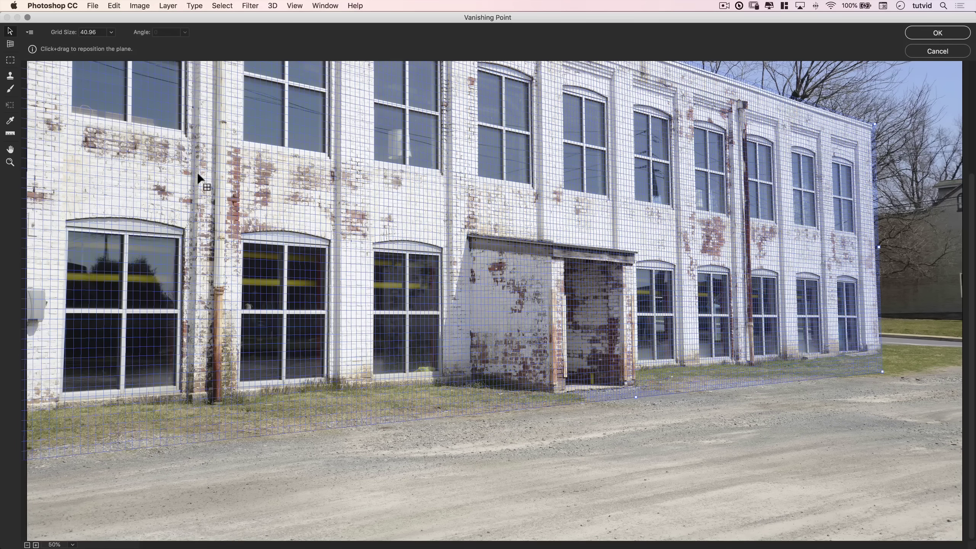
left_click(10, 77)
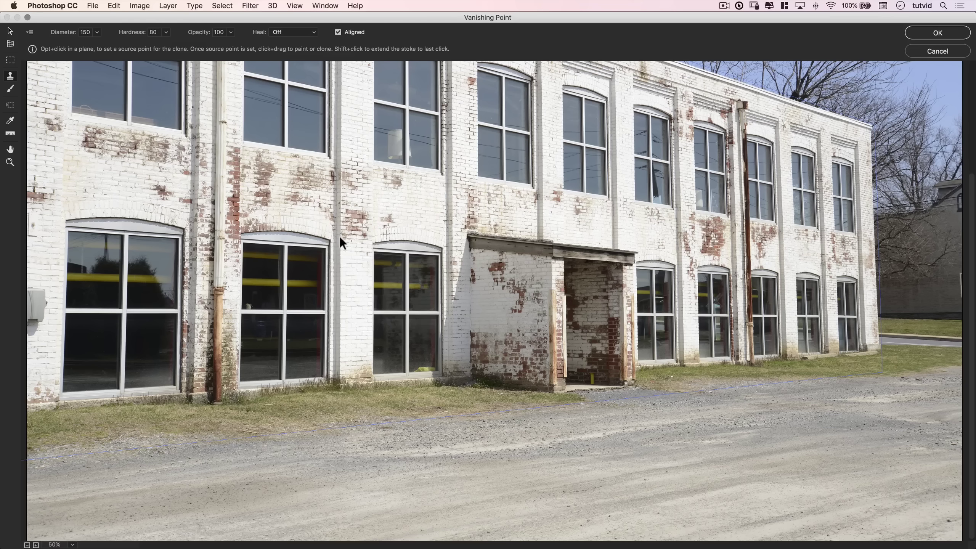
key("alt")
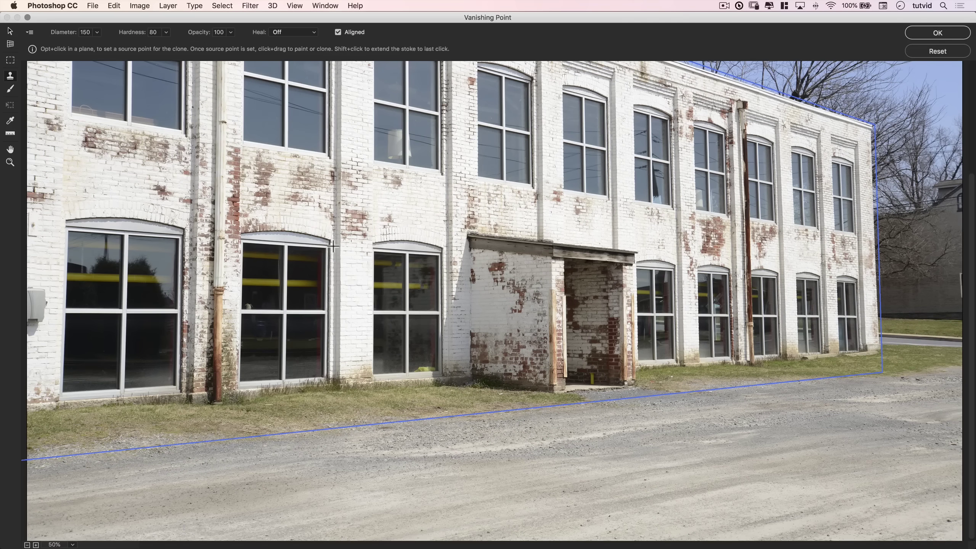
Sample the wall and window, stamp window texture beside the porch, then set a new source point
left_click(333, 246, "alt")
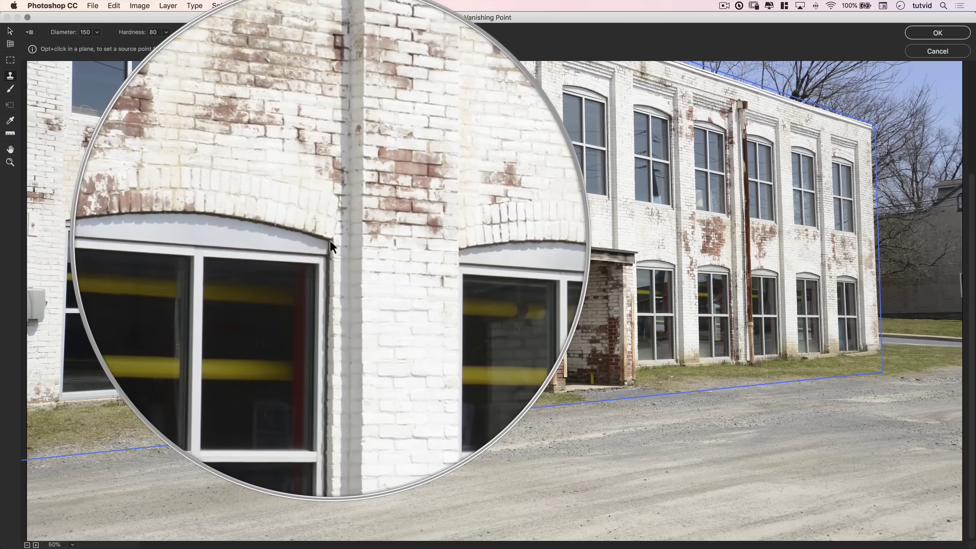
left_click(439, 240)
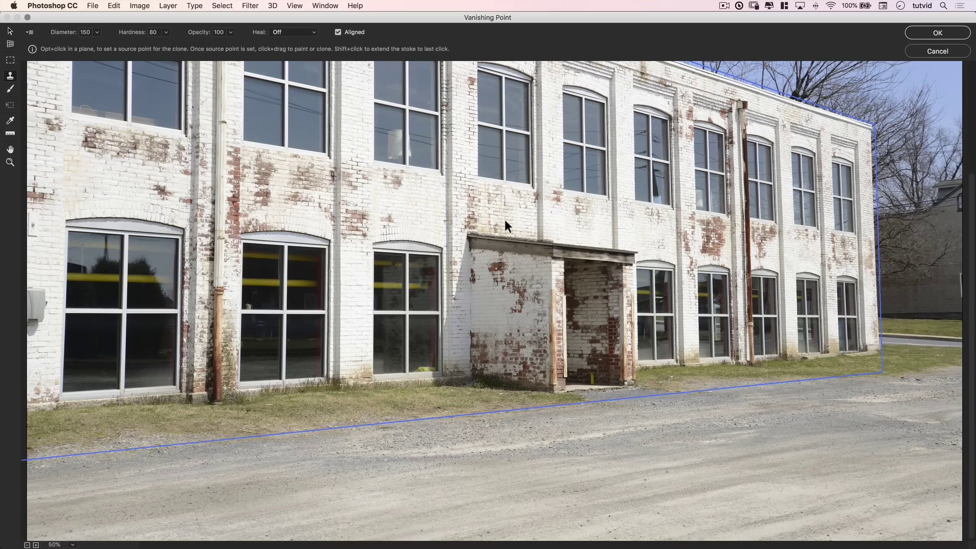
key("alt")
left_click(335, 245, "alt")
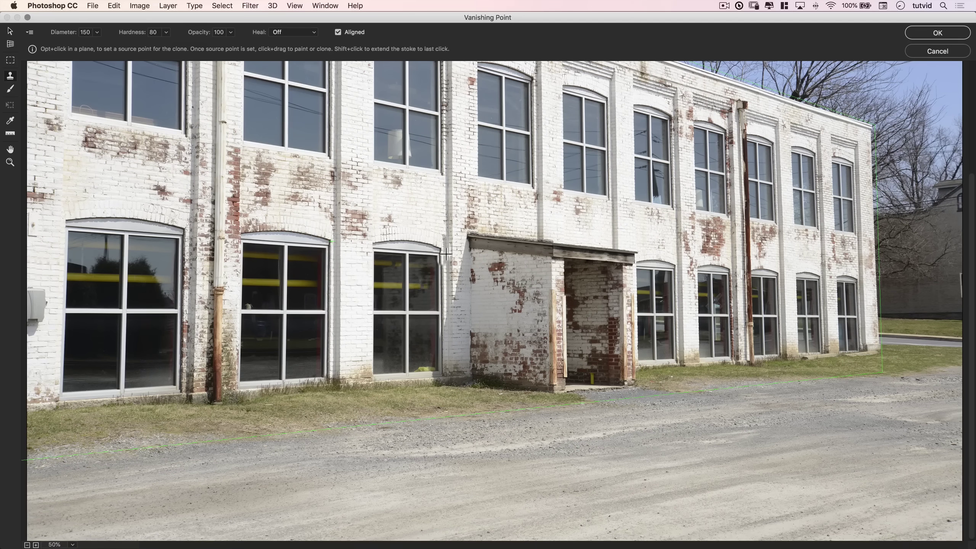
Paint perspective brick and window over the left end of the porch annex
mouse_move(445, 254)
left_mouse_down()
mouse_move(486, 244)
mouse_move(508, 259)
mouse_move(545, 246)
mouse_move(553, 258)
mouse_move(567, 247)
mouse_move(577, 259)
mouse_move(590, 253)
mouse_move(531, 283)
mouse_move(481, 284)
mouse_move(483, 390)
mouse_move(553, 383)
mouse_move(550, 311)
left_mouse_up()
mouse_move(526, 301)
left_mouse_down()
mouse_move(505, 375)
mouse_move(531, 382)
mouse_move(541, 361)
mouse_move(528, 325)
left_mouse_up()
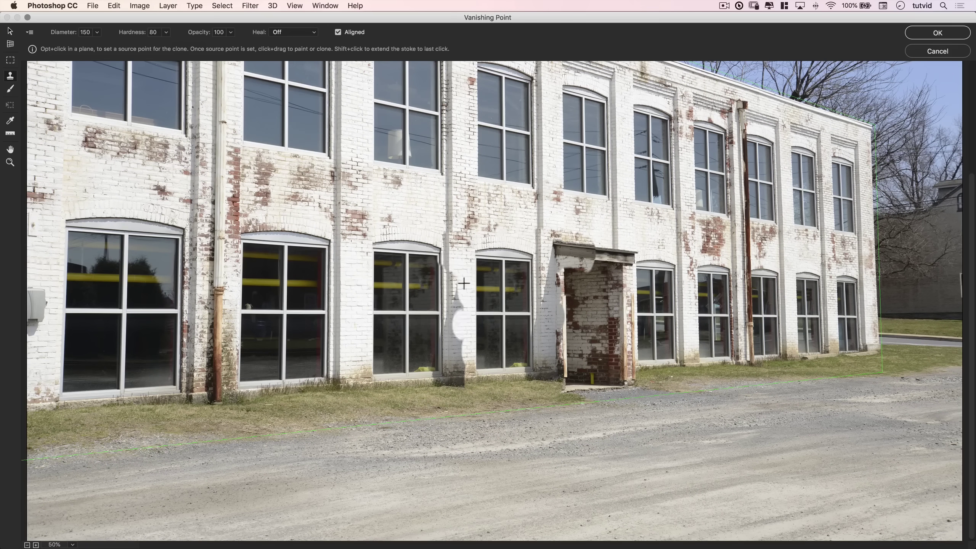
left_click(370, 306)
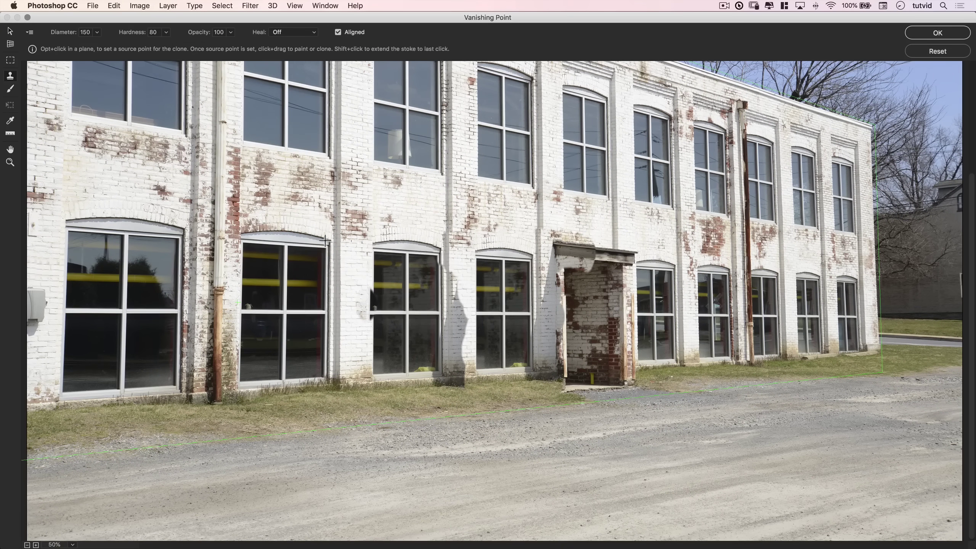
Undo the stray dark clone patches along the window's left edge
key("super+z")
mouse_move(336, 247)
left_mouse_down()
mouse_move(338, 270)
mouse_move(333, 245)
left_mouse_up()
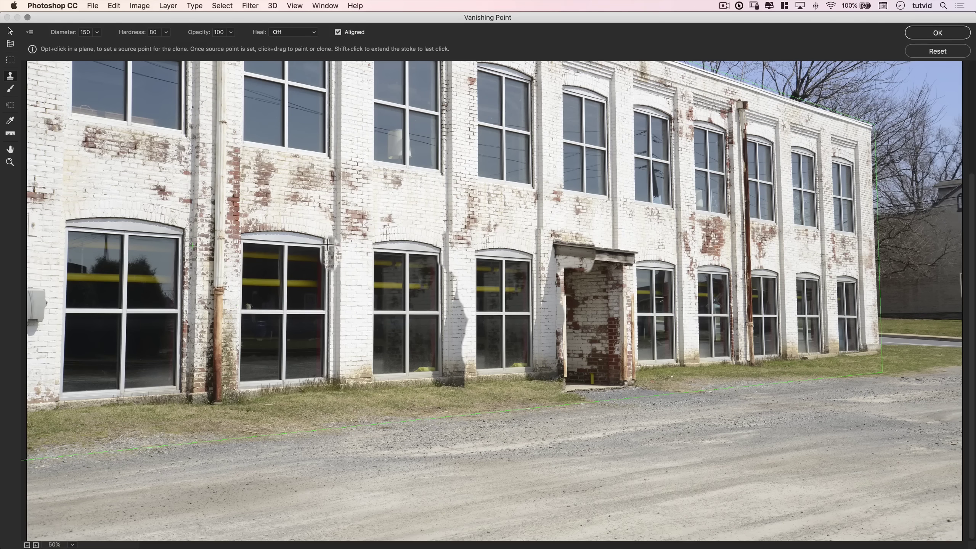
key("super+z")
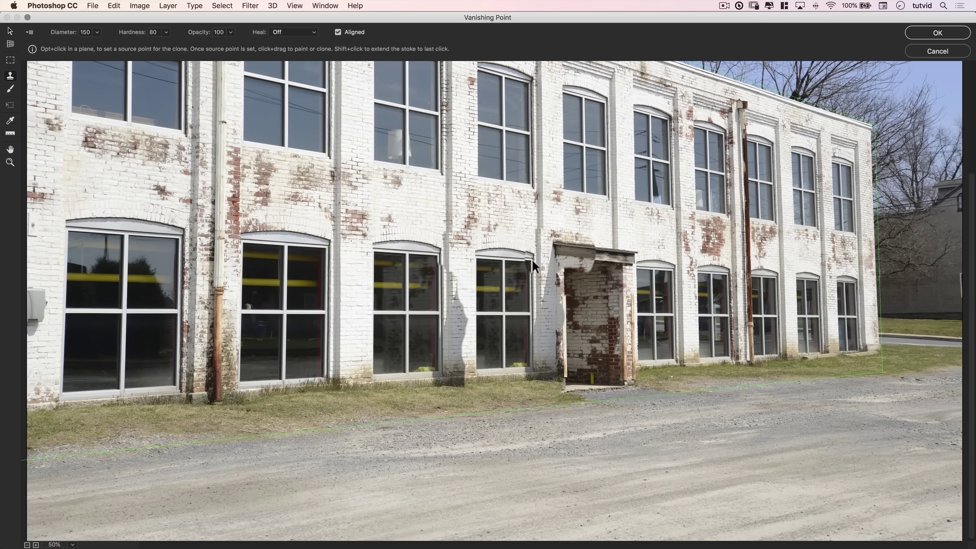
Clone white brick over the doorway canopy, then apply the Vanishing Point edits to Layer 1
left_click(571, 264, "alt")
key("alt")
mouse_move(545, 260)
left_mouse_down()
mouse_move(630, 258)
mouse_move(641, 391)
mouse_move(603, 404)
mouse_move(580, 398)
mouse_move(571, 380)
mouse_move(602, 387)
mouse_move(620, 372)
mouse_move(562, 370)
mouse_move(571, 357)
mouse_move(566, 273)
mouse_move(611, 277)
mouse_move(626, 343)
mouse_move(616, 382)
mouse_move(582, 300)
mouse_move(589, 278)
mouse_move(604, 287)
mouse_move(617, 325)
mouse_move(606, 355)
left_mouse_up()
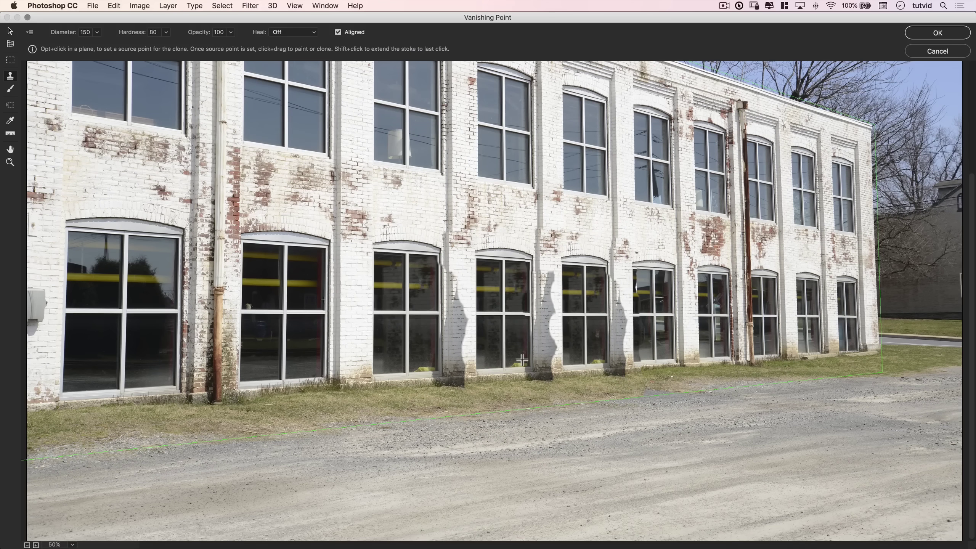
left_click(454, 344)
key("super+z")
left_click(312, 32)
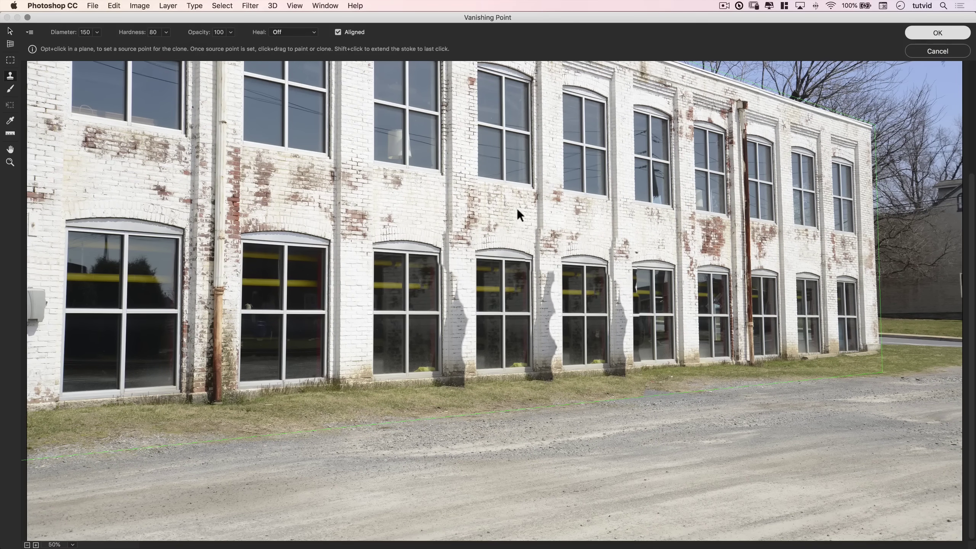
key("Return")
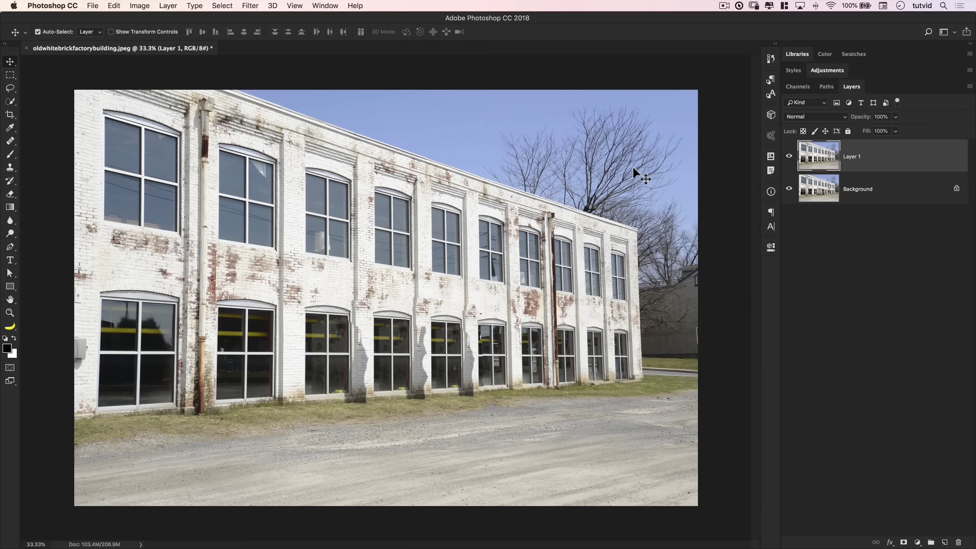
Zoom out and toggle Layer 1's visibility to compare, ending with Layer 1 hidden
key("super+minus")
key("super+minus")
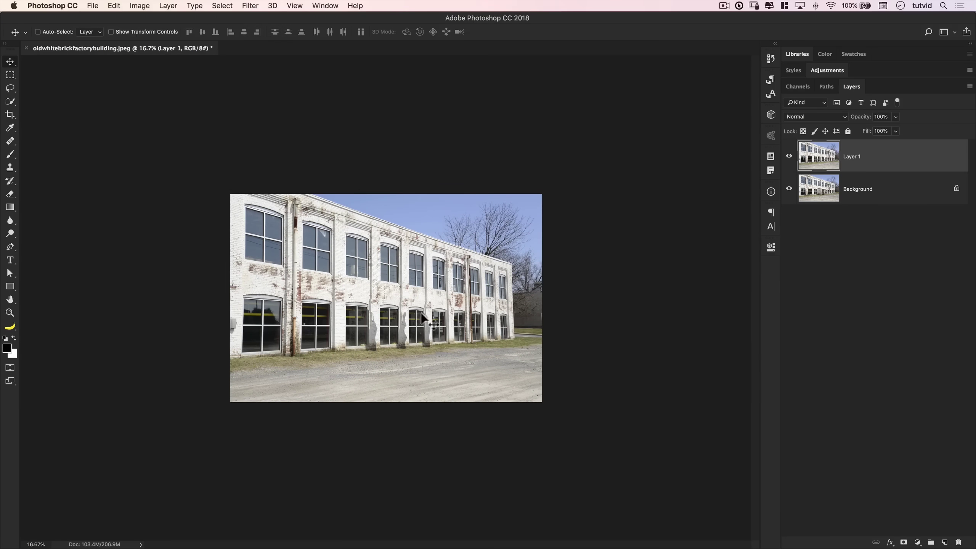
left_click(790, 157)
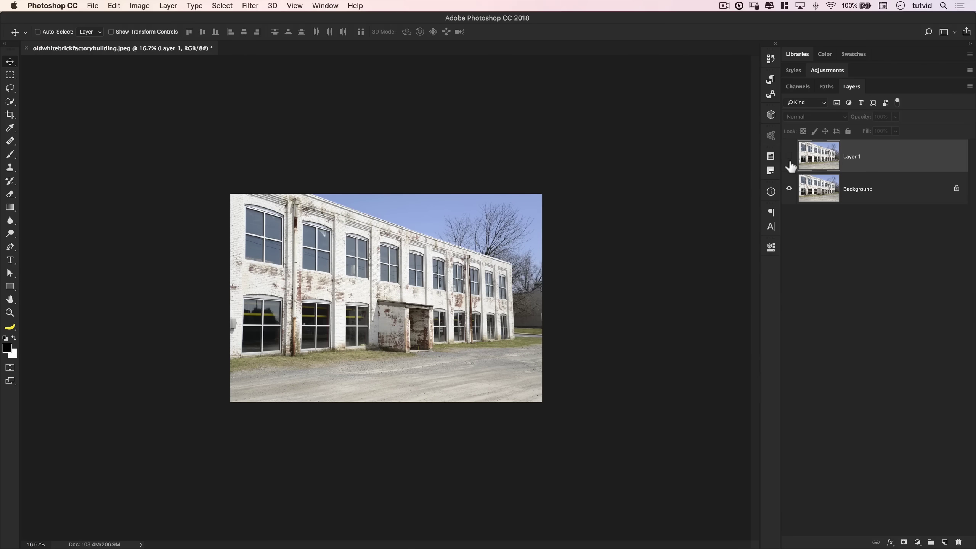
left_click(788, 165)
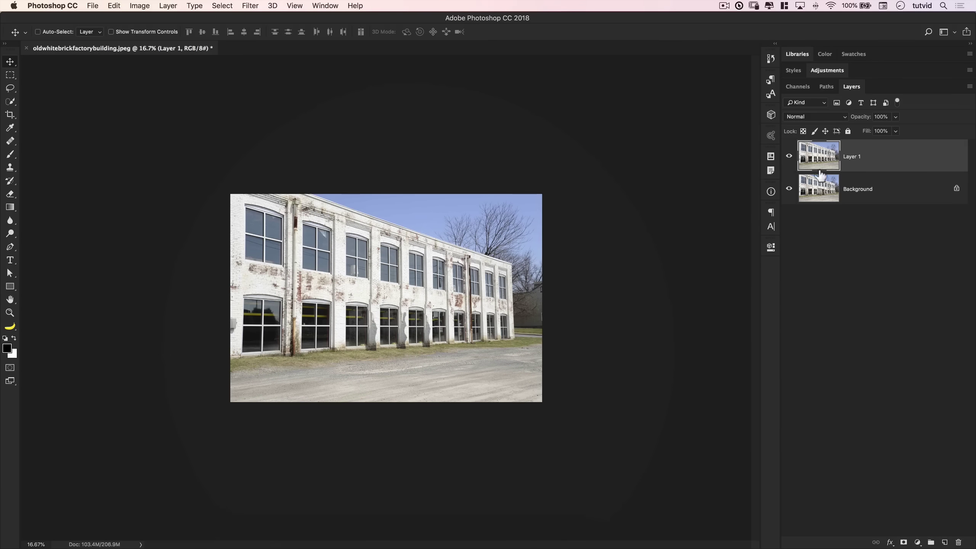
left_click(790, 161)
left_click(791, 162)
left_click(792, 162)
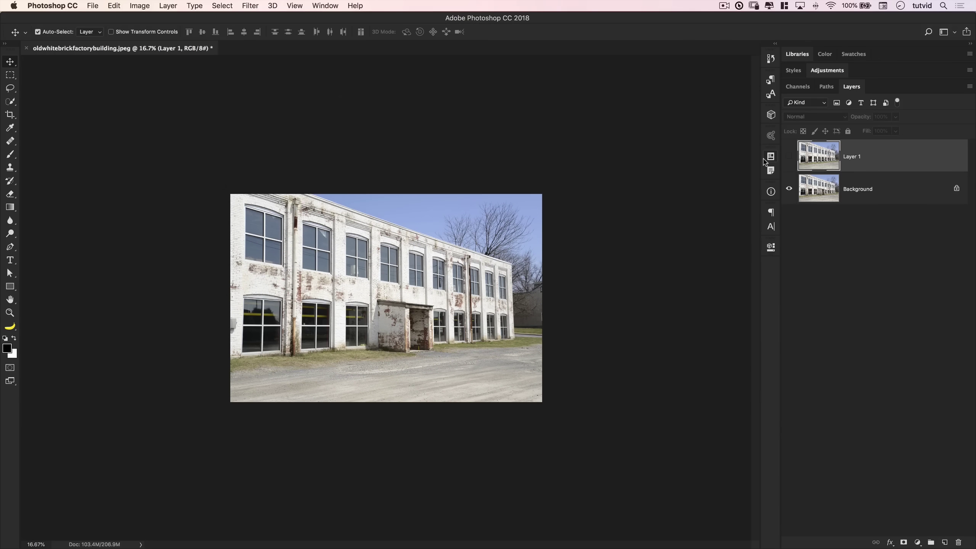
key("super+plus")
Make Layer 1 visible again to show the facade without the porch annex
left_click(790, 157)
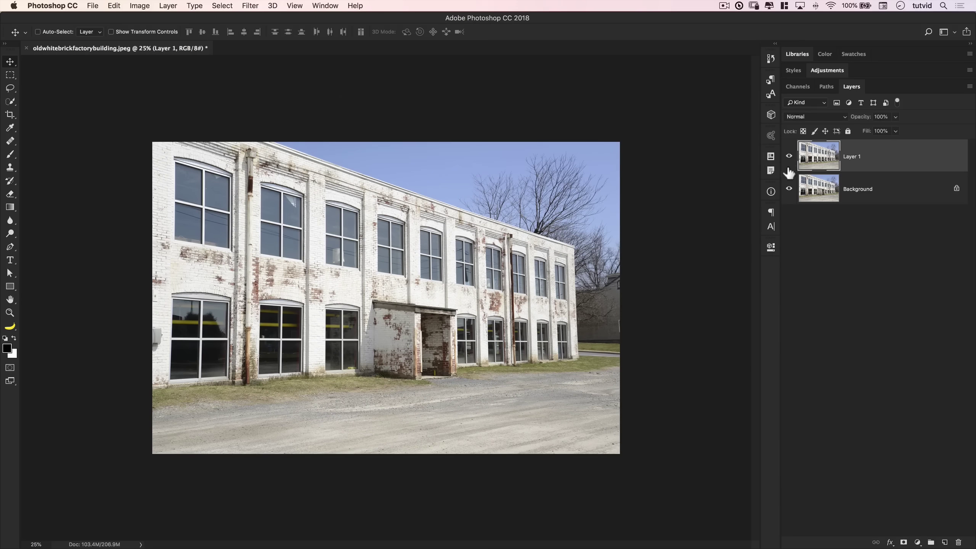